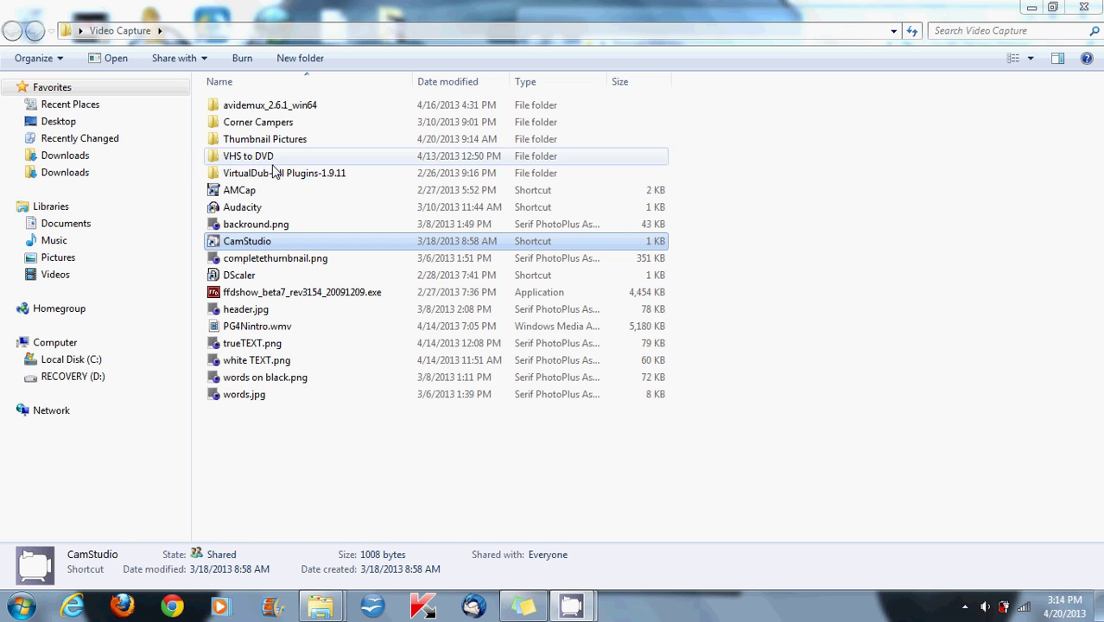
# Launch AMCap from the Video Capture folder and check its selected video and audio capture devices.
pyautogui.click(240, 191)
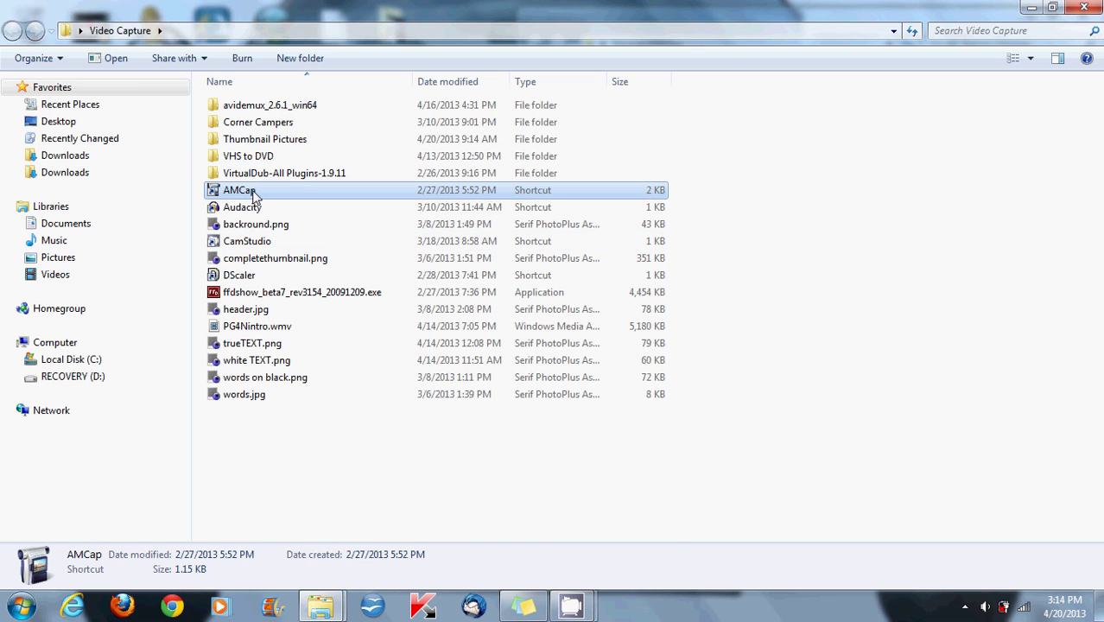
pyautogui.doubleClick(254, 193)
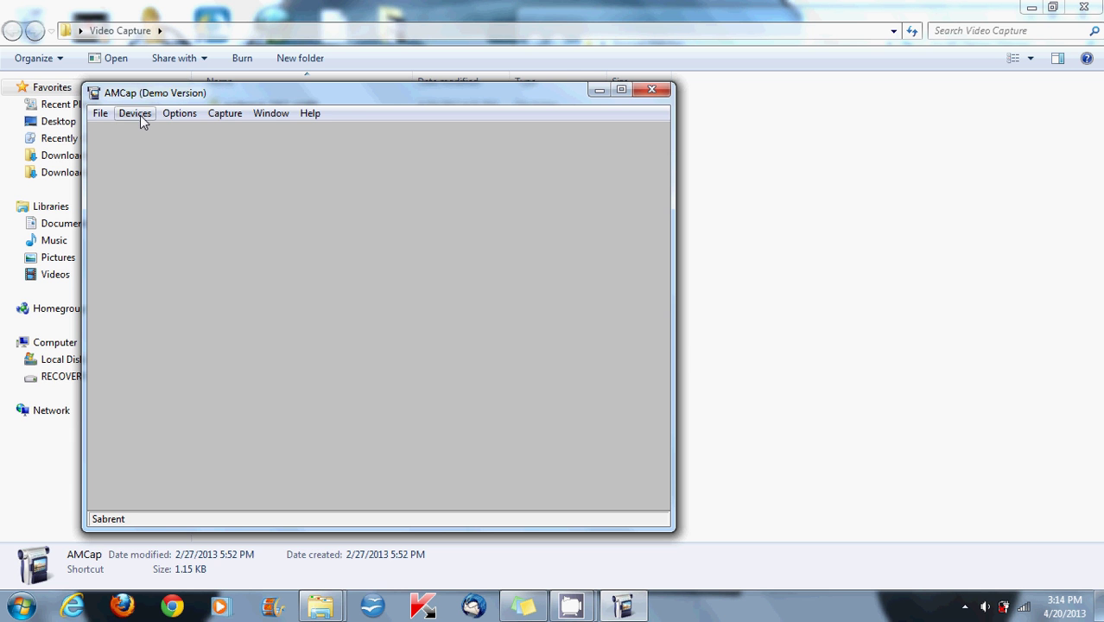
pyautogui.click(140, 115)
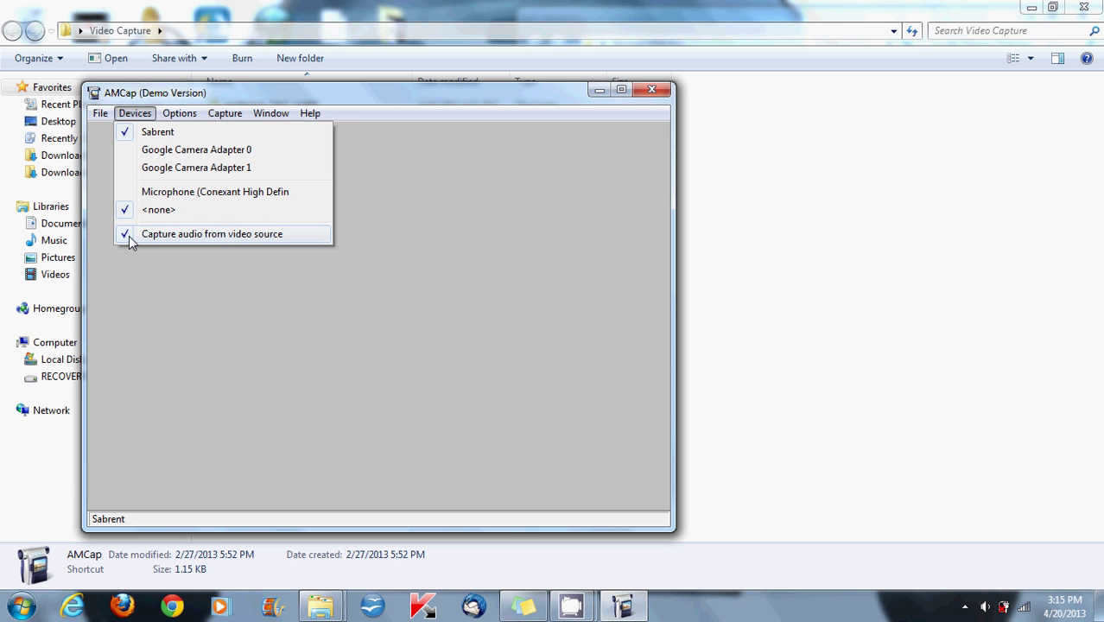
# Examine the video capture filter's video standard choices and its brightness and contrast settings, leaving them without changes.
pyautogui.moveTo(180, 119)
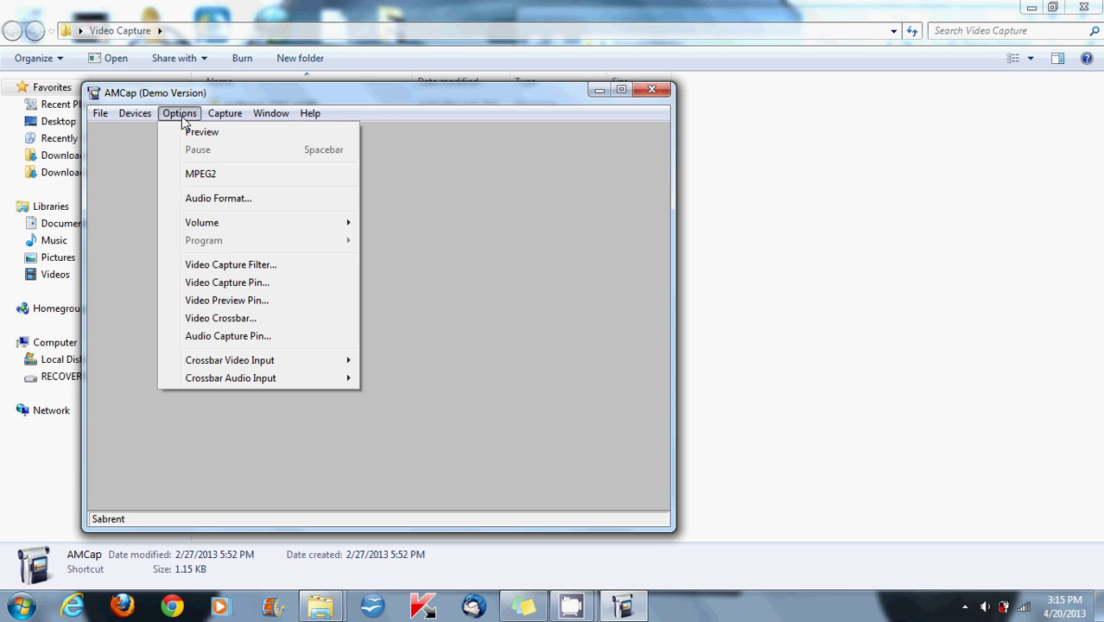
pyautogui.click(217, 268)
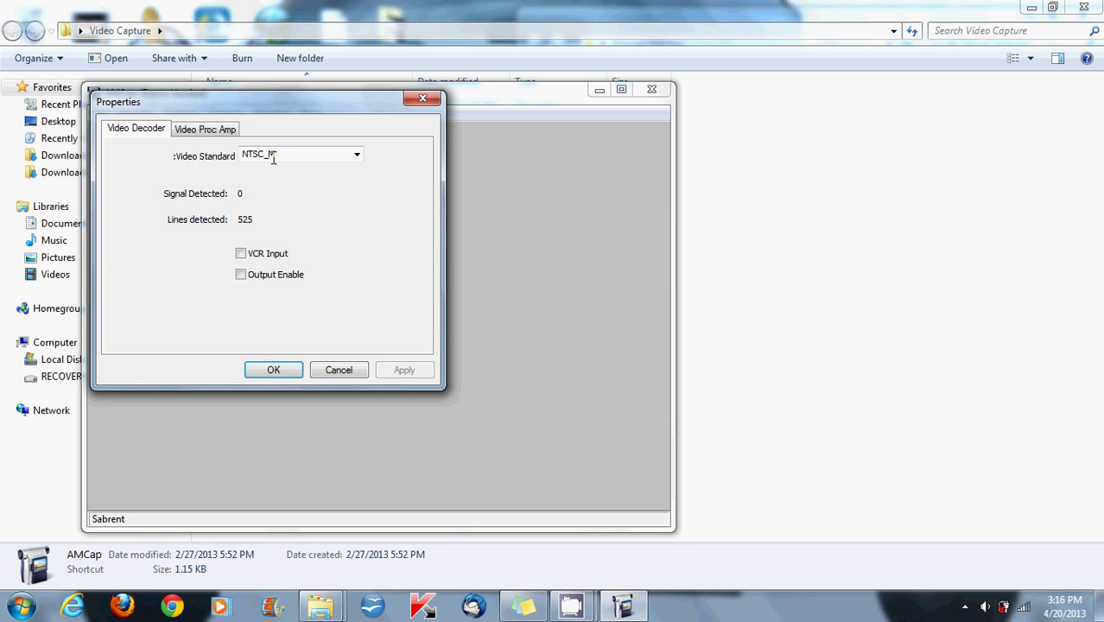
pyautogui.click(357, 155)
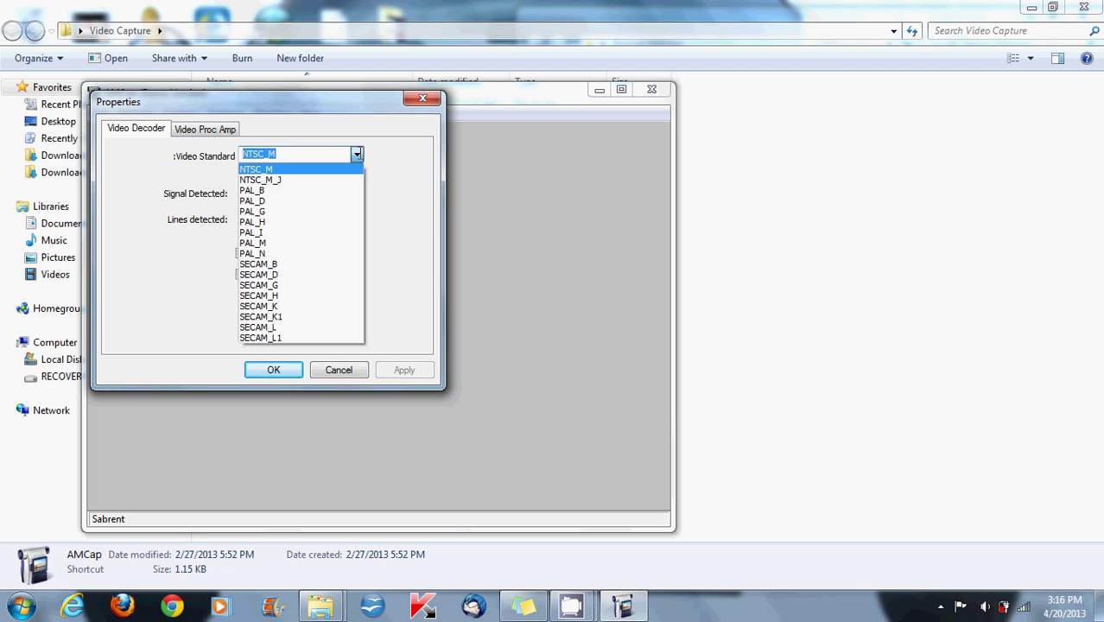
pyautogui.click(357, 154)
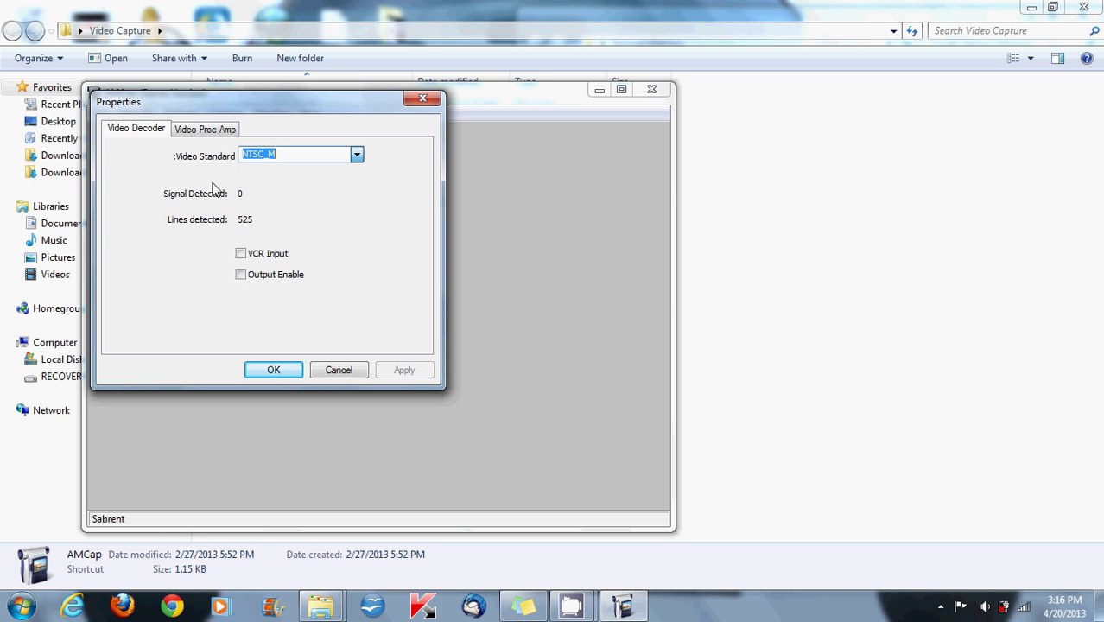
pyautogui.click(200, 131)
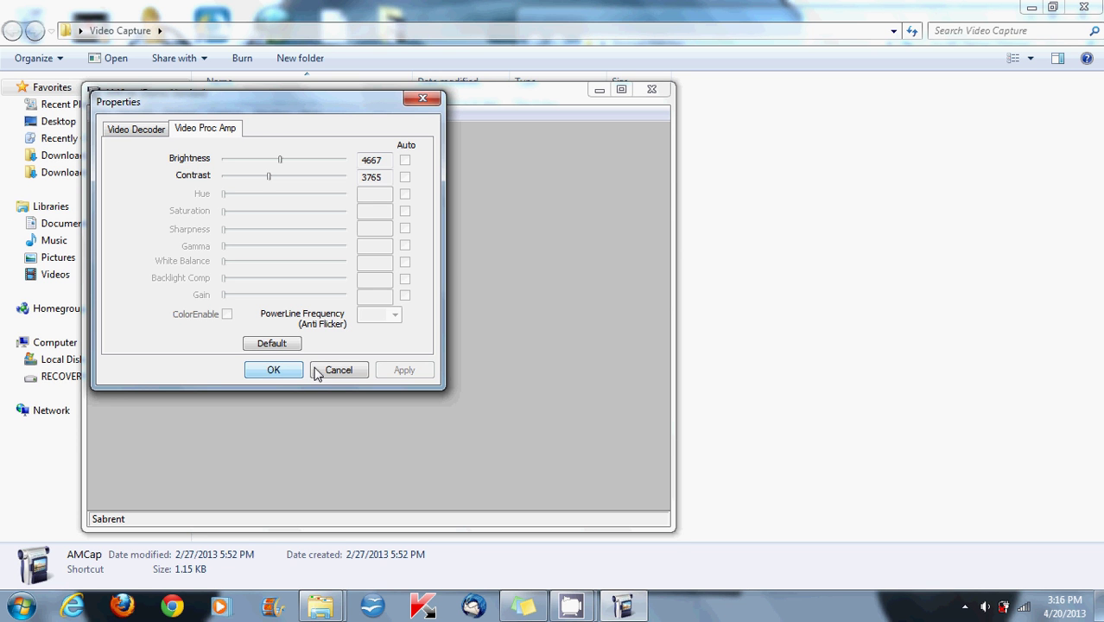
pyautogui.click(316, 372)
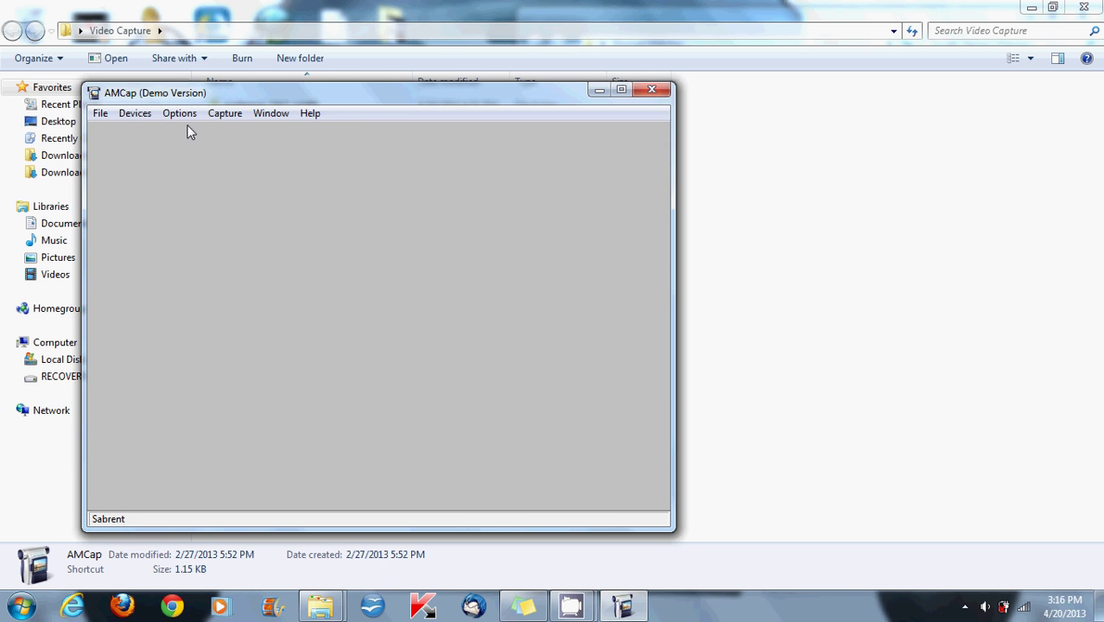
# Review the video capture pin's frame rate, color space and output size options, and accept the dialog.
pyautogui.click(180, 114)
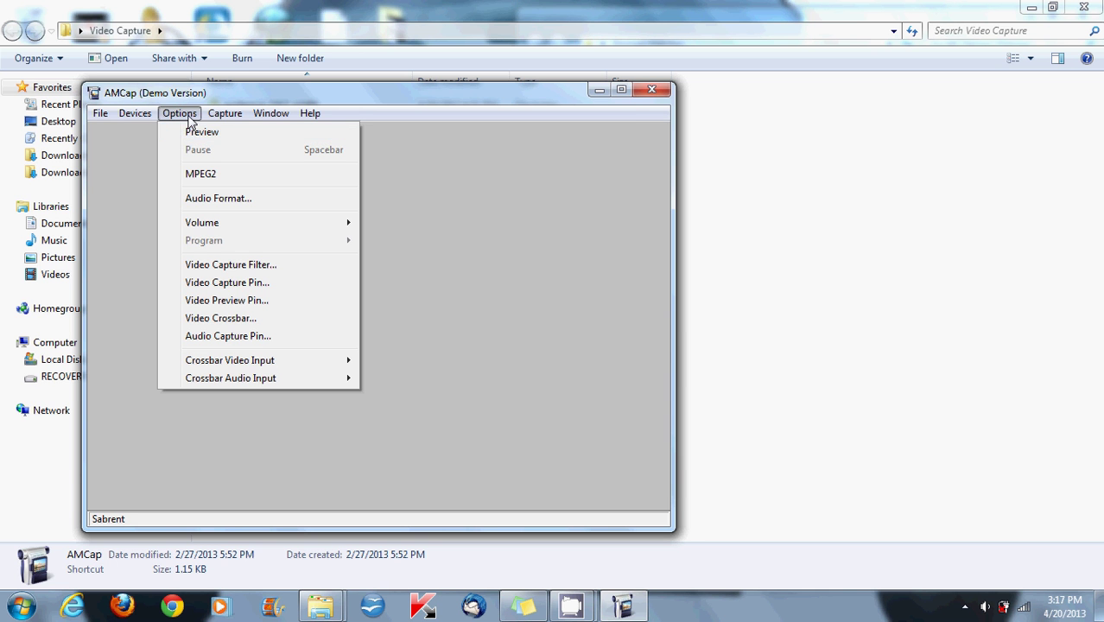
pyautogui.click(225, 283)
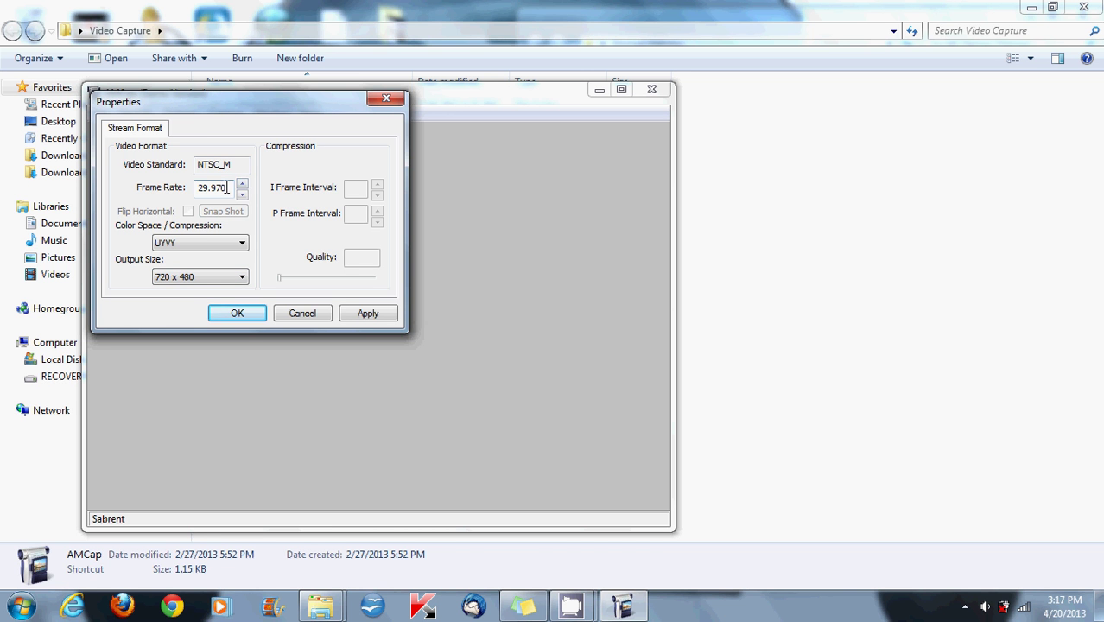
pyautogui.click(191, 240)
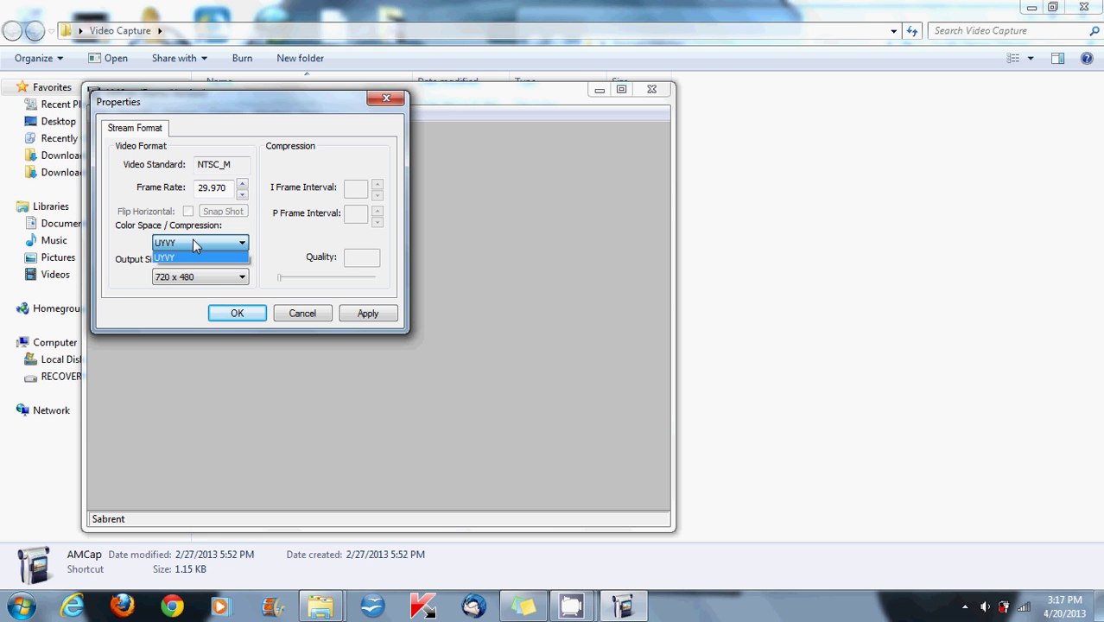
pyautogui.click(192, 241)
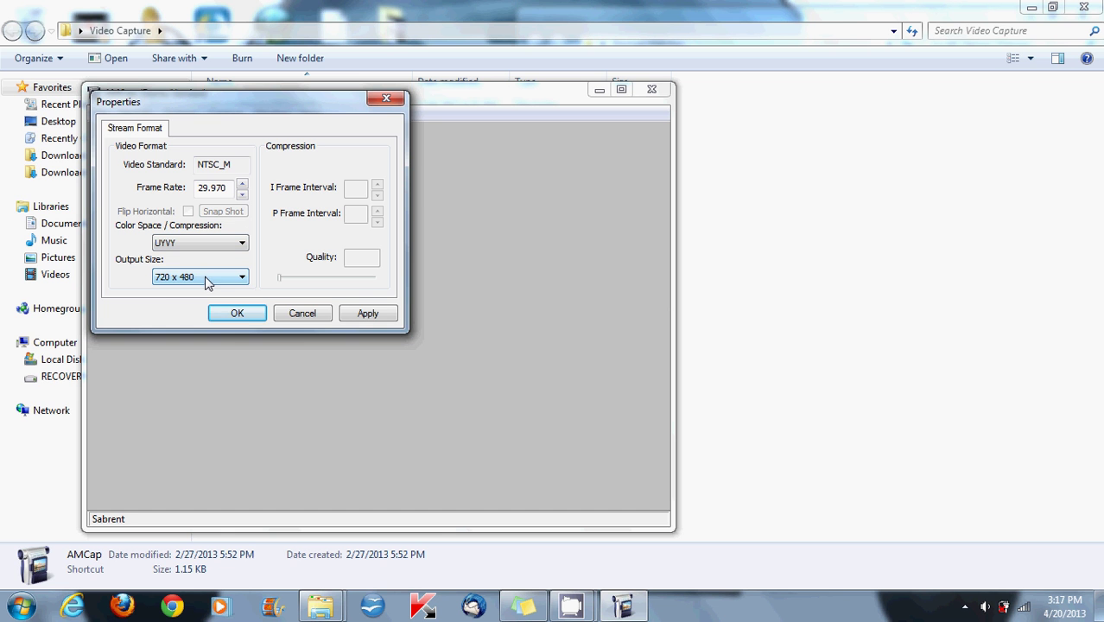
pyautogui.click(159, 278)
pyautogui.click(161, 292)
pyautogui.click(228, 278)
pyautogui.click(235, 310)
pyautogui.click(237, 312)
# Check which crossbar video and audio inputs are selected for the capture device.
pyautogui.click(179, 114)
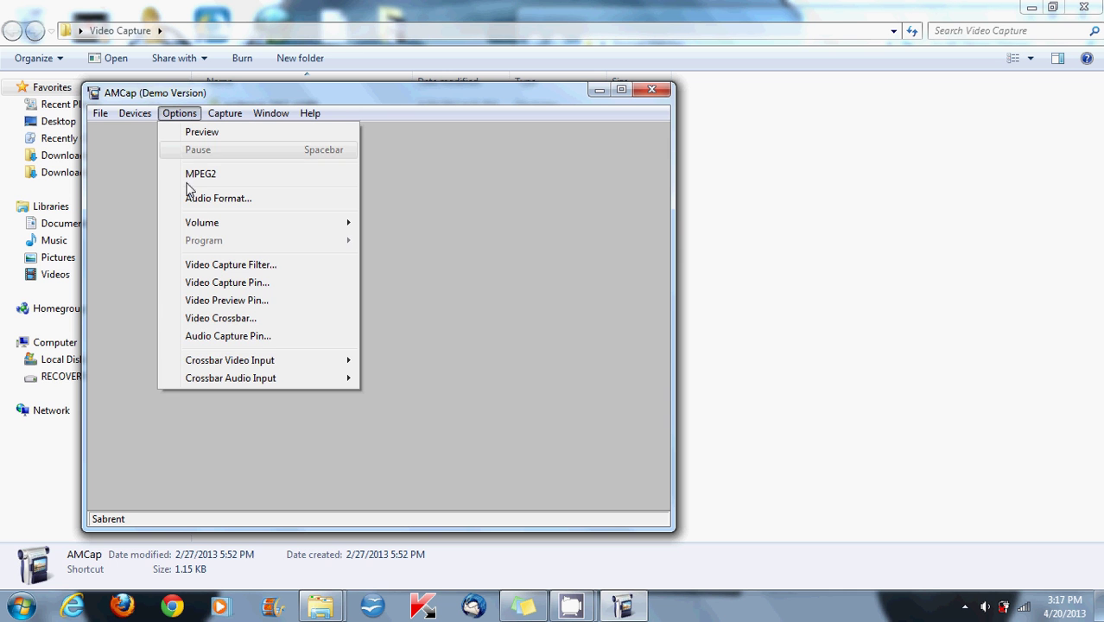
pyautogui.moveTo(313, 364)
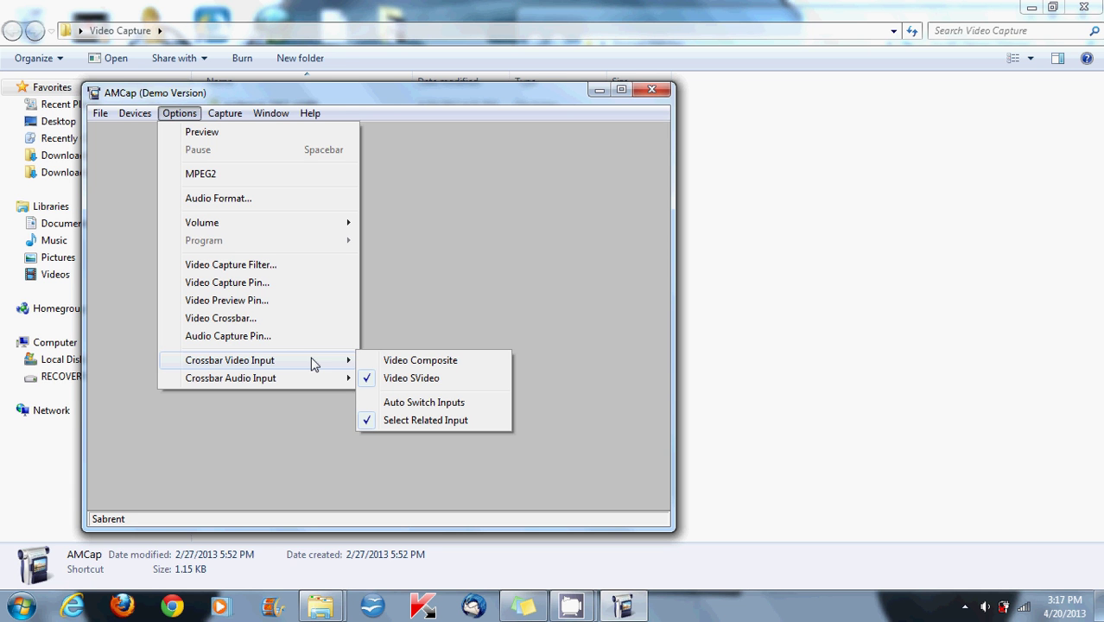
pyautogui.moveTo(302, 380)
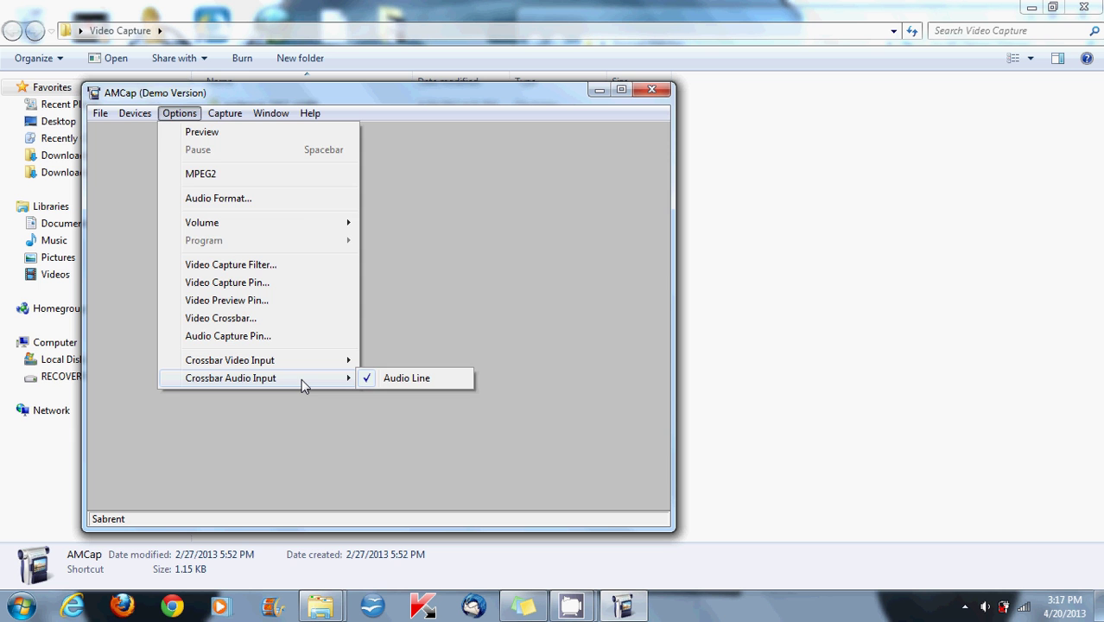
# Review the audio capture and compression options, including the Windows Media 9 video quality choices in the capture setup.
pyautogui.moveTo(233, 122)
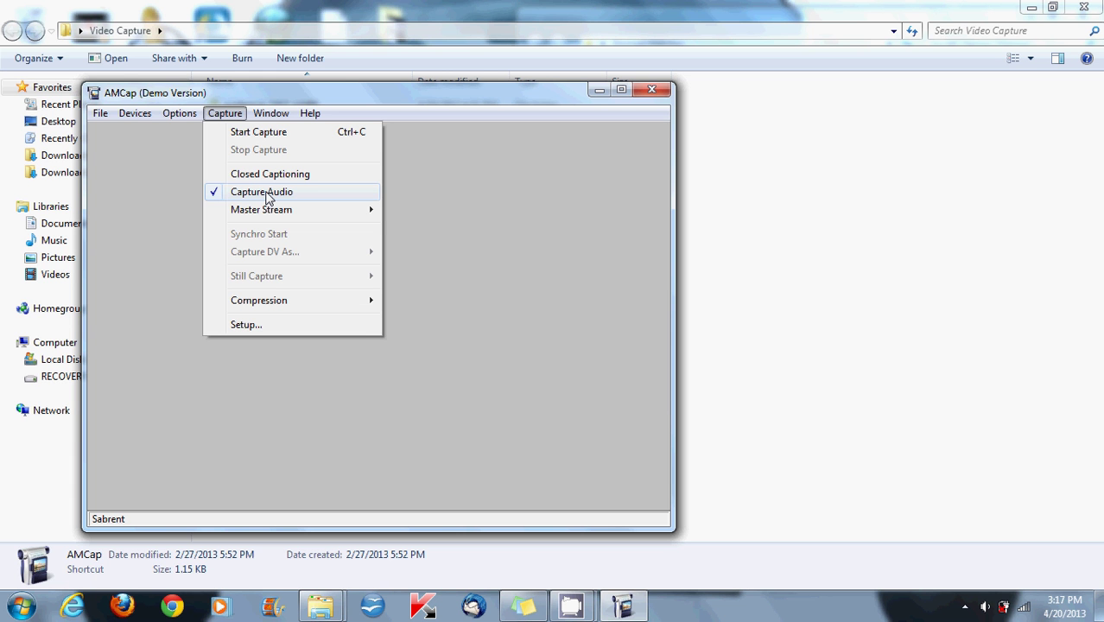
pyautogui.moveTo(276, 216)
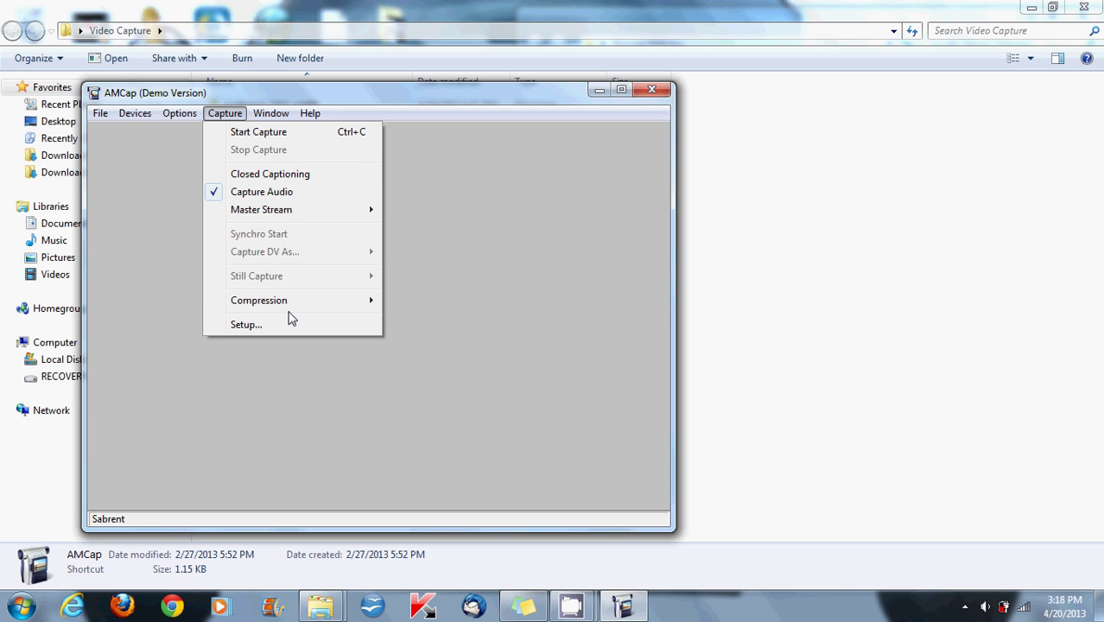
pyautogui.moveTo(286, 303)
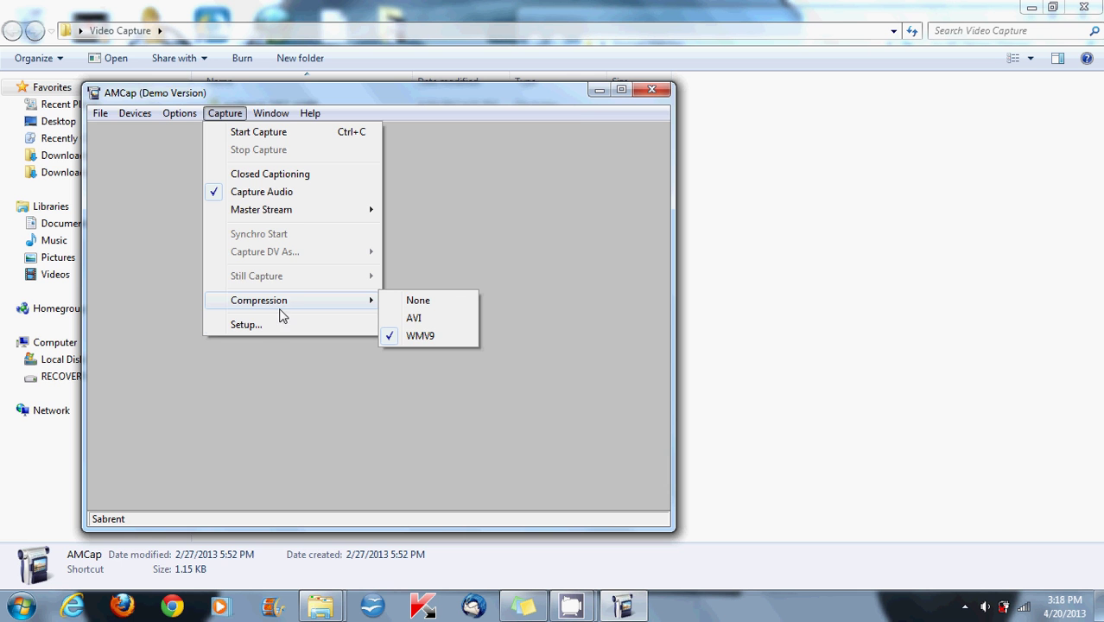
pyautogui.click(274, 325)
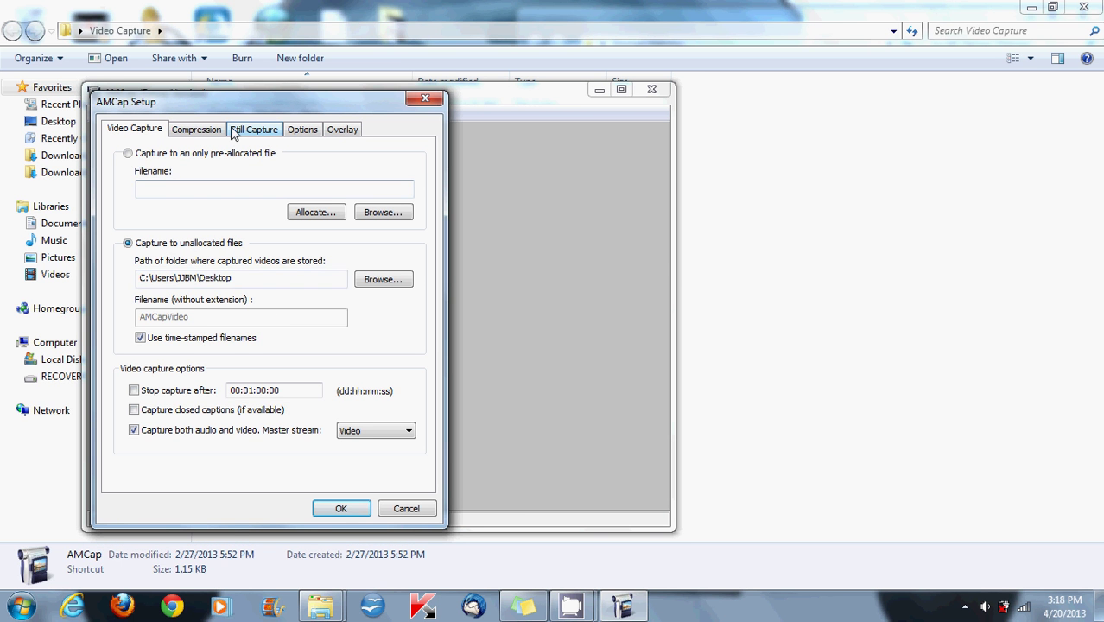
pyautogui.moveTo(223, 104)
pyautogui.mouseDown()
pyautogui.moveTo(215, 128)
pyautogui.moveTo(218, 104)
pyautogui.mouseUp()
pyautogui.click(202, 130)
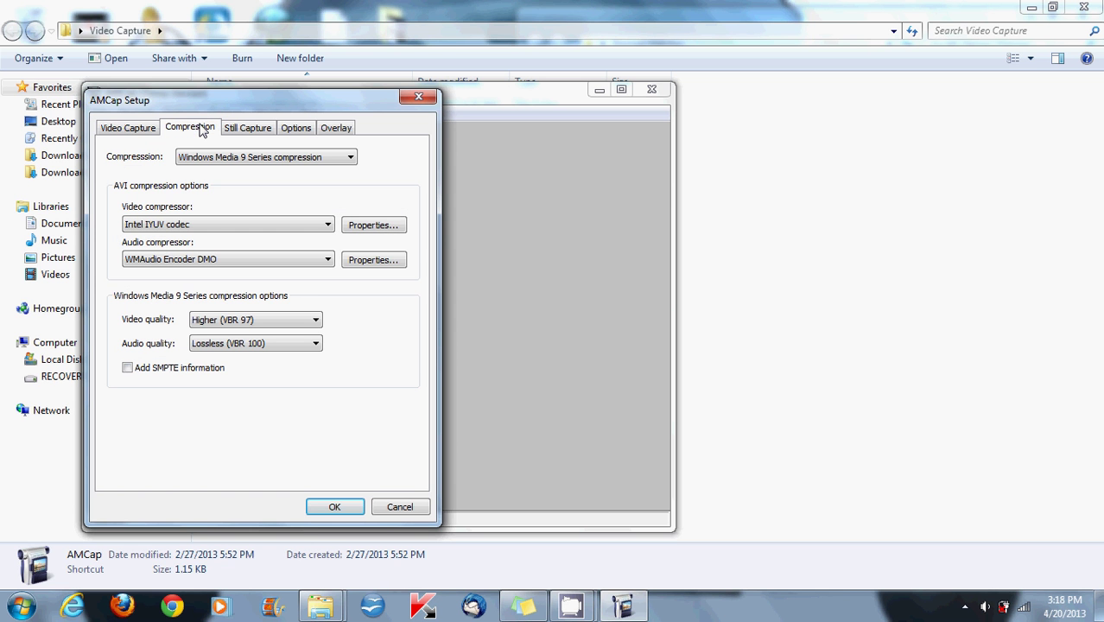
pyautogui.click(195, 161)
pyautogui.click(201, 324)
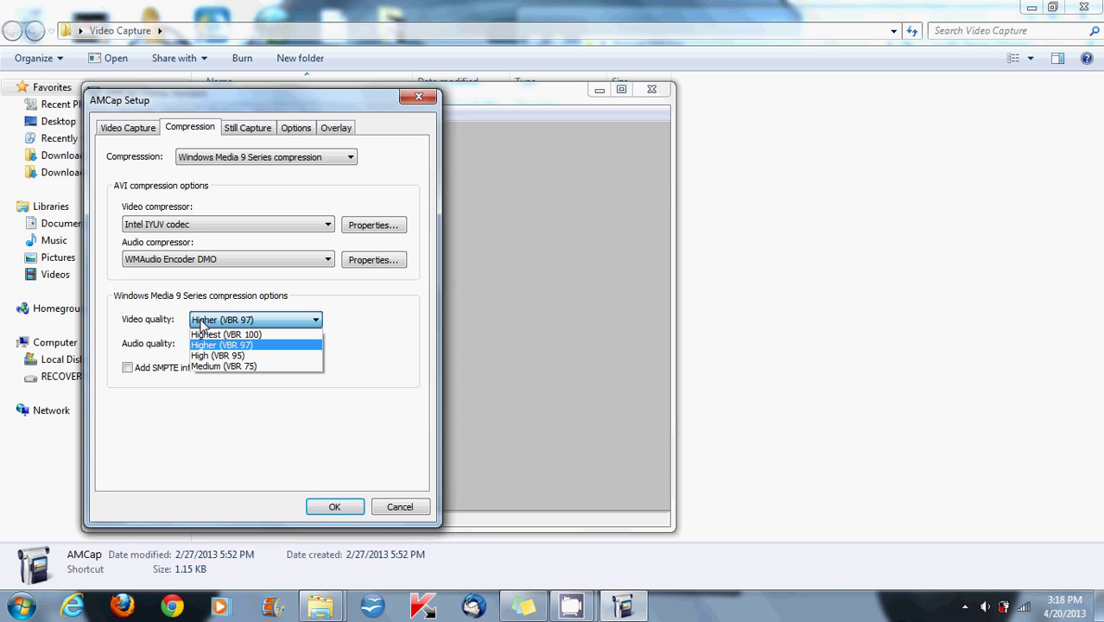
pyautogui.click(201, 323)
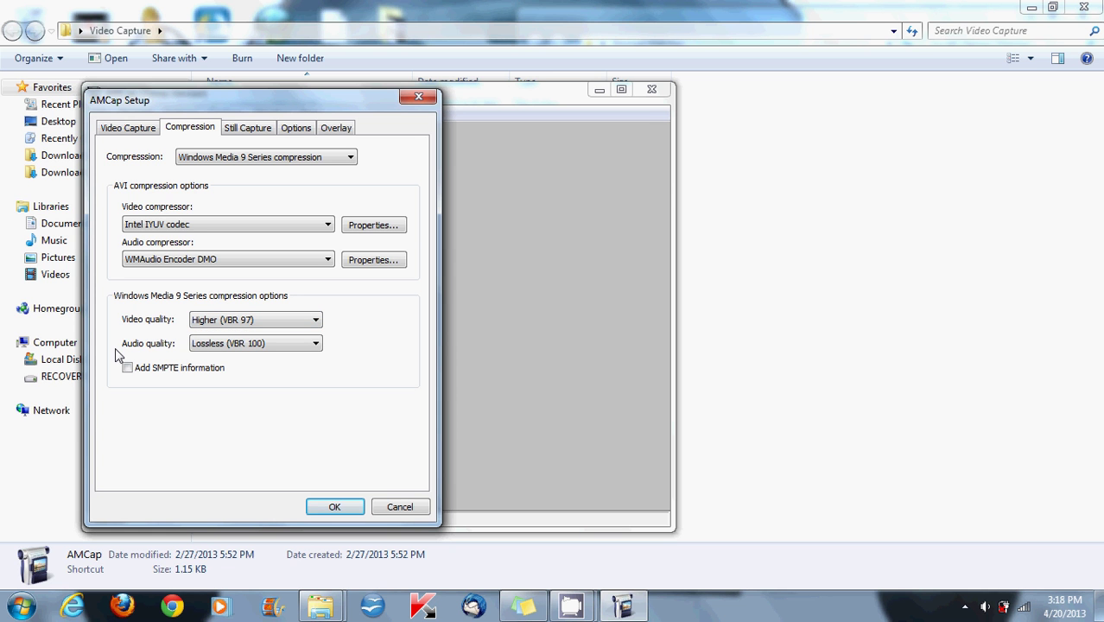
pyautogui.click(322, 510)
# Look over the capture and window commands, and close AMCap.
pyautogui.click(229, 115)
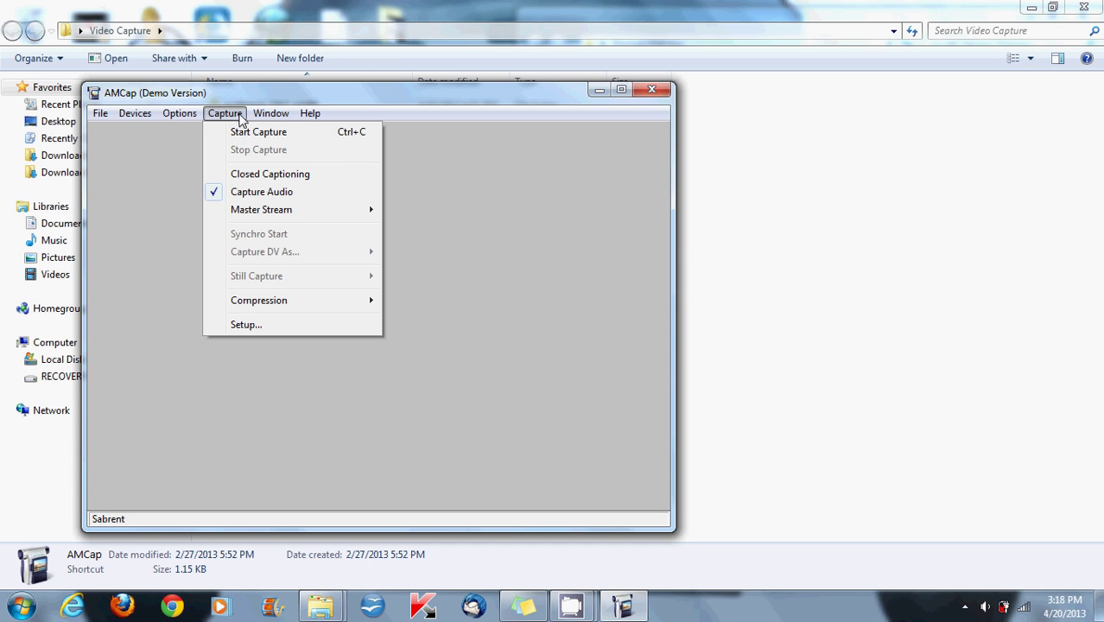
pyautogui.moveTo(269, 120)
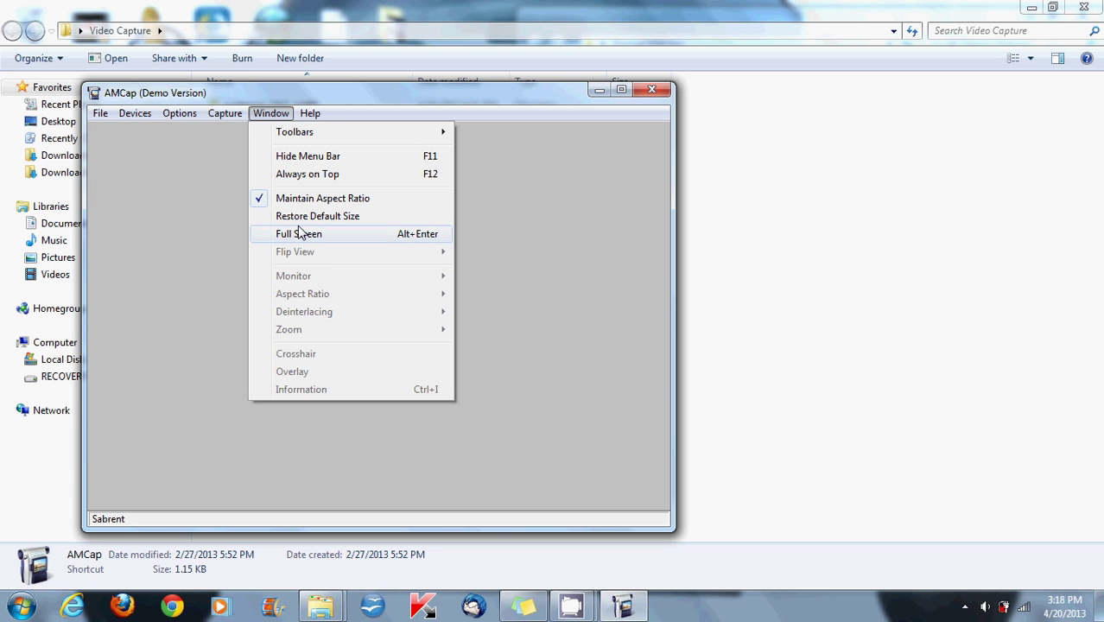
pyautogui.moveTo(225, 119)
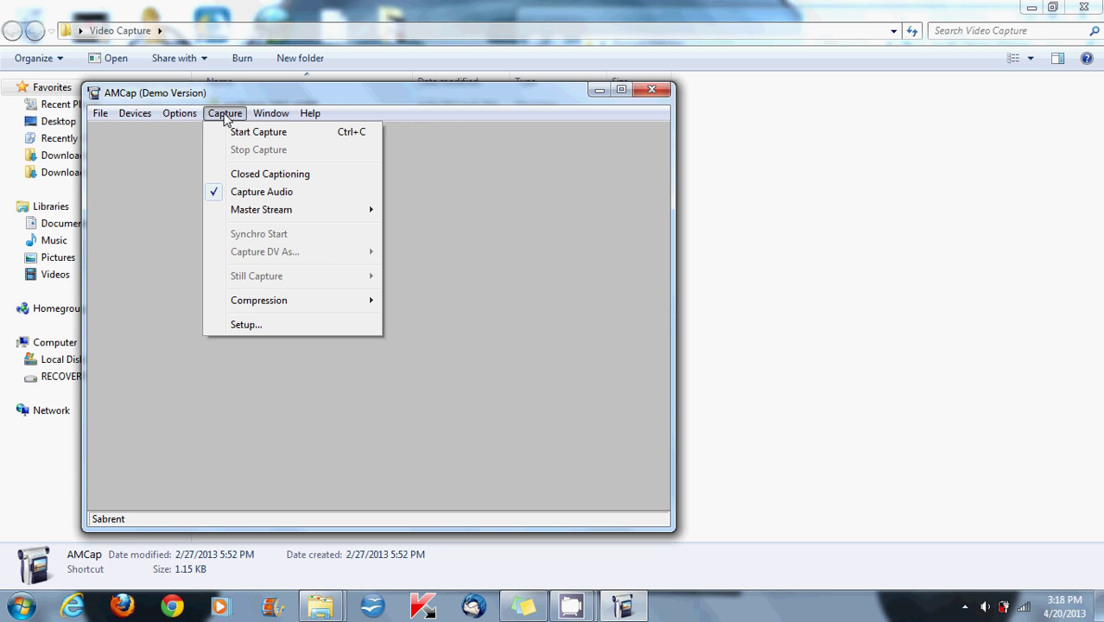
pyautogui.click(229, 95)
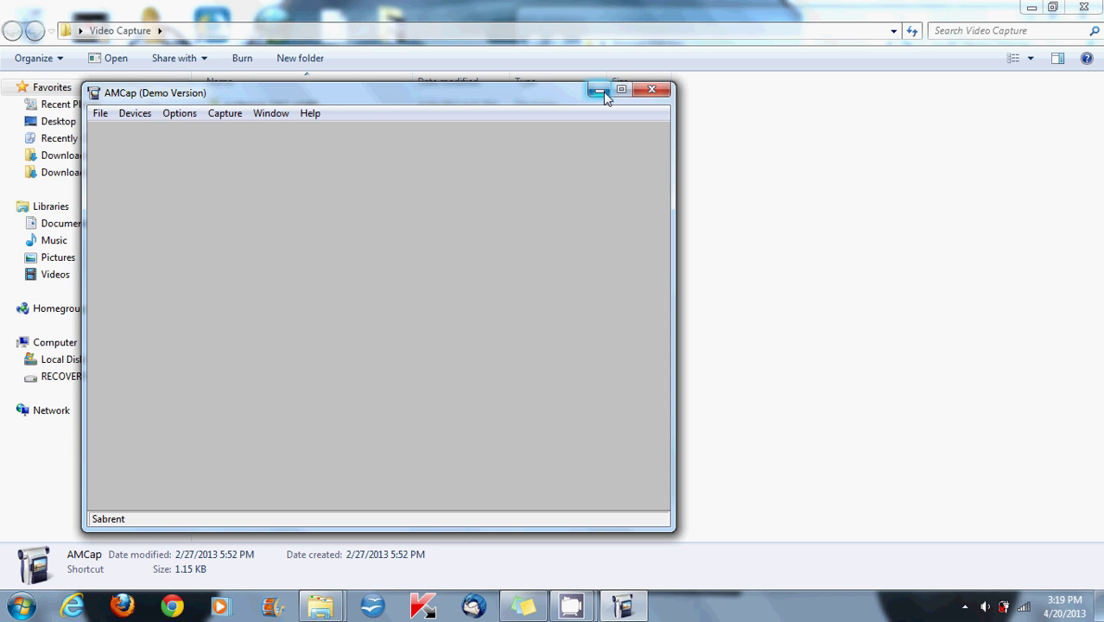
pyautogui.click(650, 90)
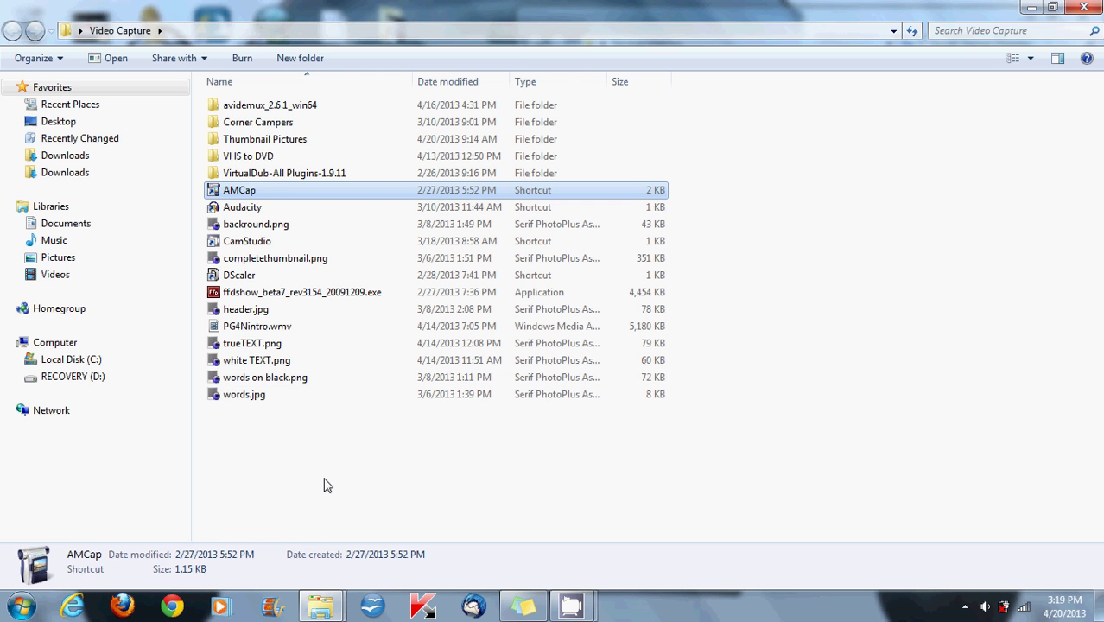
# Switch to Windows Live Movie Maker and place the Normal Matches folder window beside it.
pyautogui.click(273, 607)
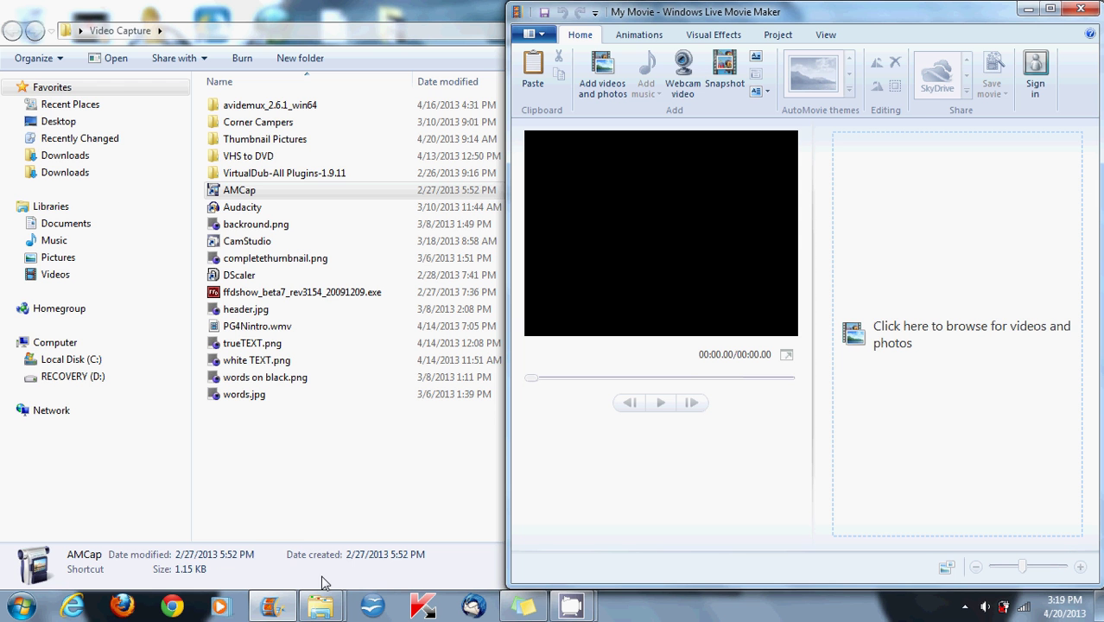
pyautogui.moveTo(320, 605)
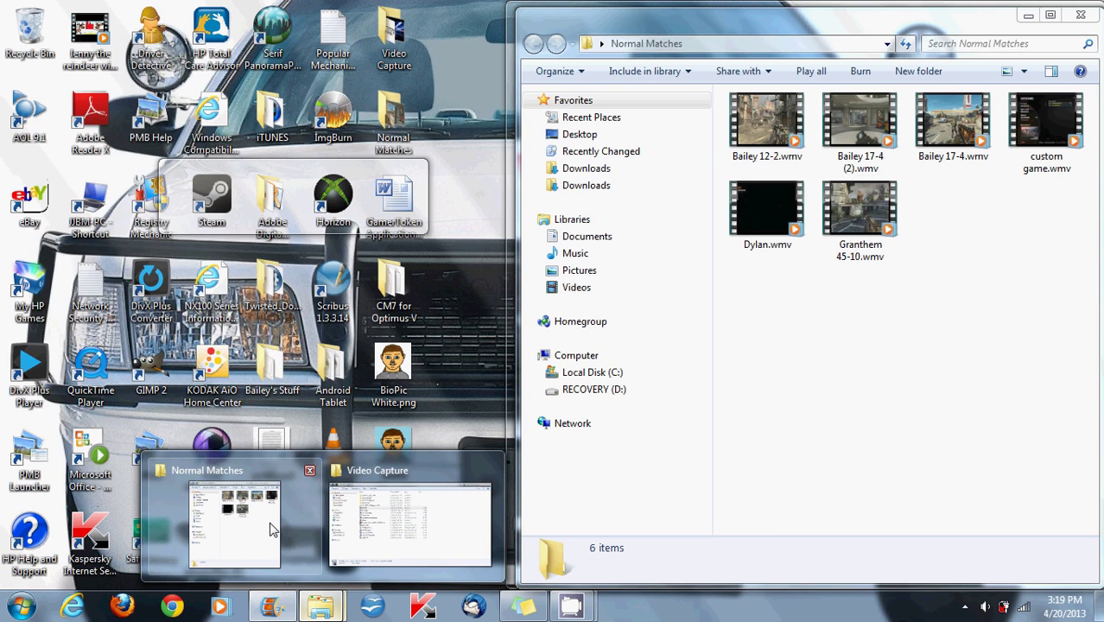
pyautogui.click(270, 529)
pyautogui.moveTo(740, 26); pyautogui.dragTo(225, 0)
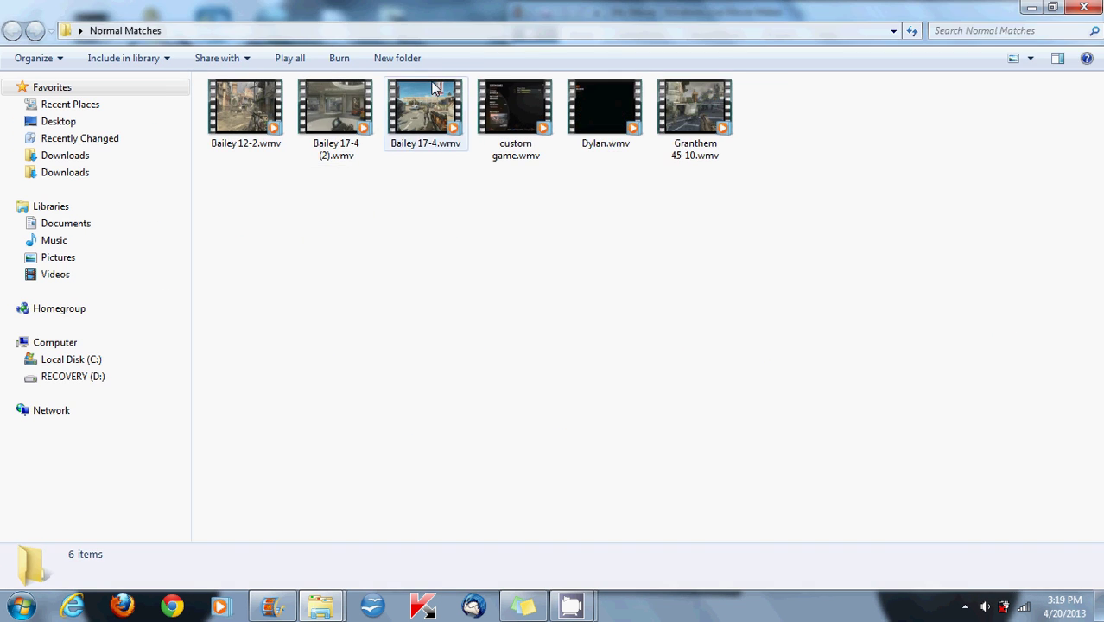
pyautogui.moveTo(415, 8); pyautogui.dragTo(256, 16)
# Add the match video whose name ends in "17-4.wmv" to the movie project and close the Normal Matches folder.
pyautogui.click(473, 121)
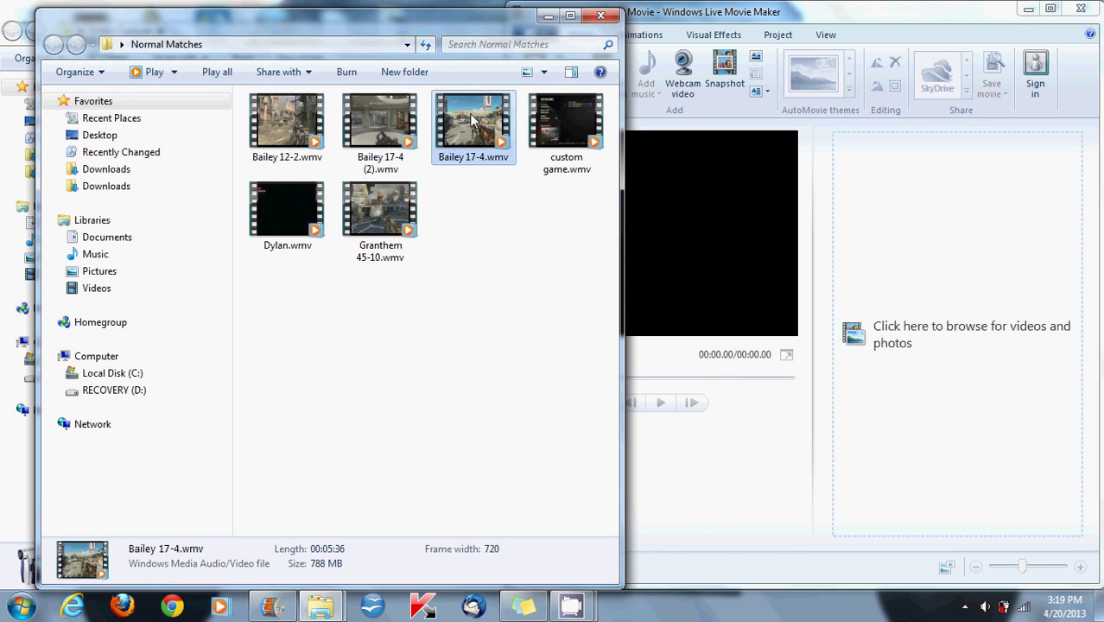
pyautogui.moveTo(473, 121); pyautogui.dragTo(862, 241)
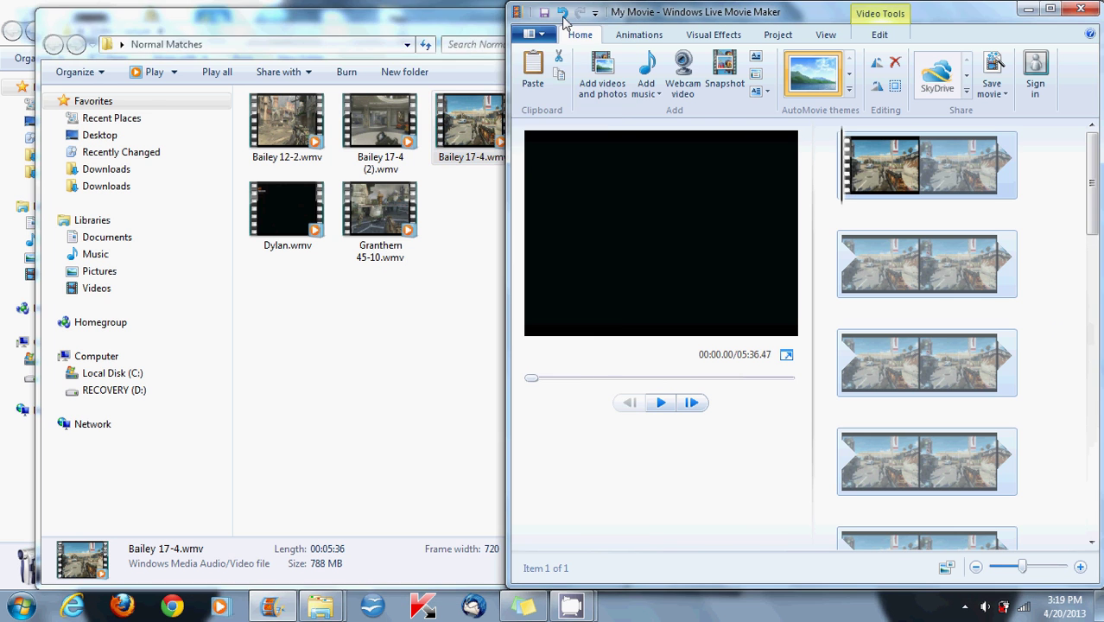
pyautogui.click(493, 17)
pyautogui.click(596, 14)
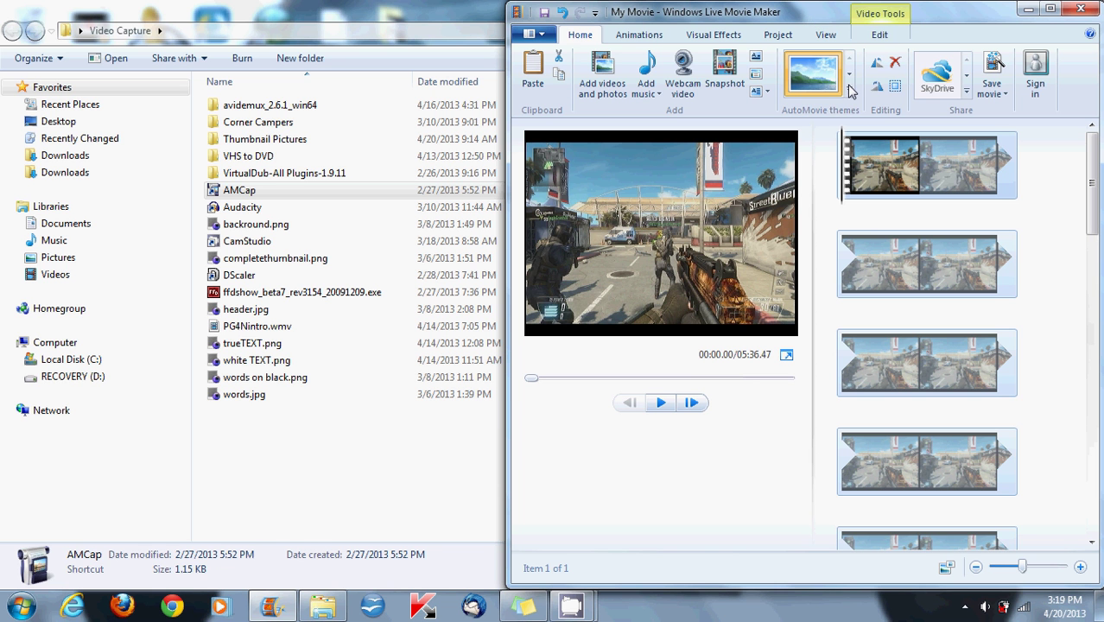
# Look over the clip editing tools, and try the Widescreen (16:9) aspect ratio before restoring Standard (4:3).
pyautogui.click(881, 36)
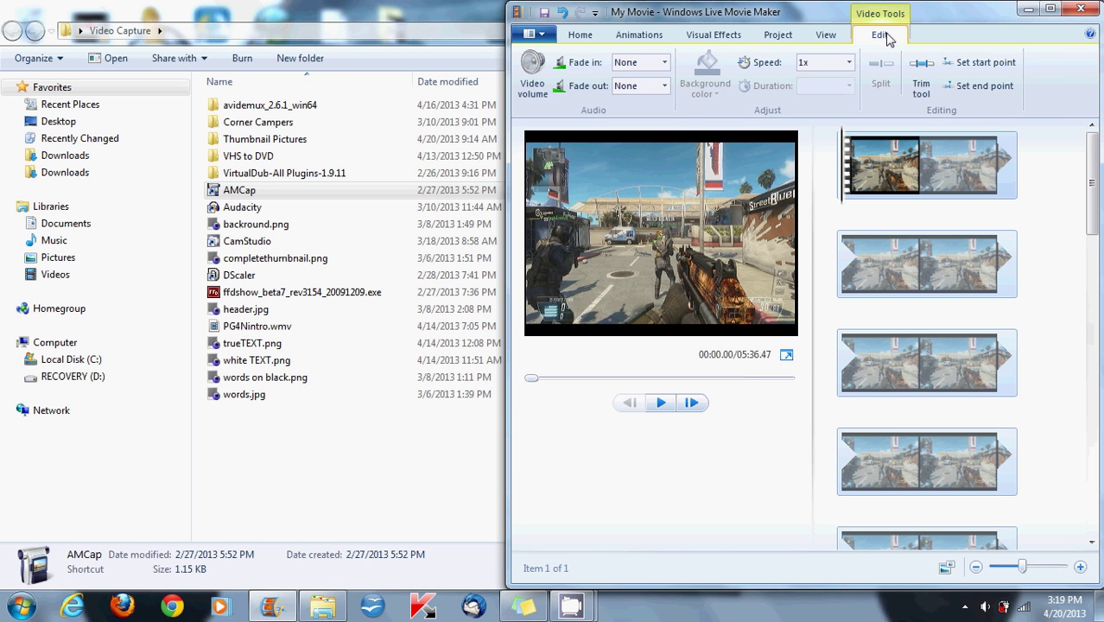
pyautogui.click(776, 38)
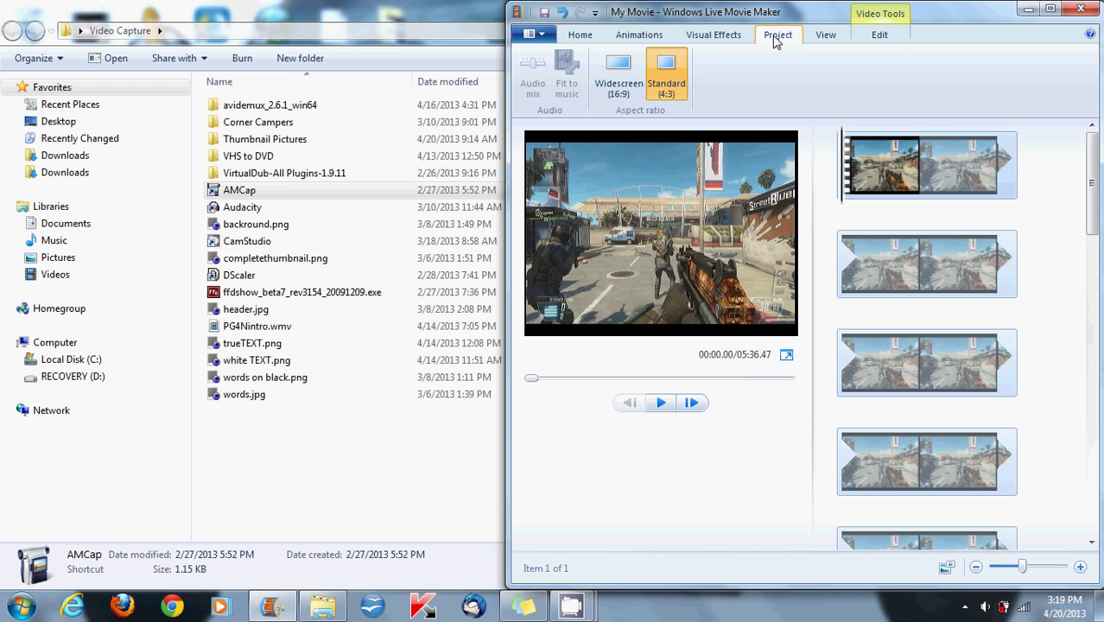
pyautogui.click(619, 91)
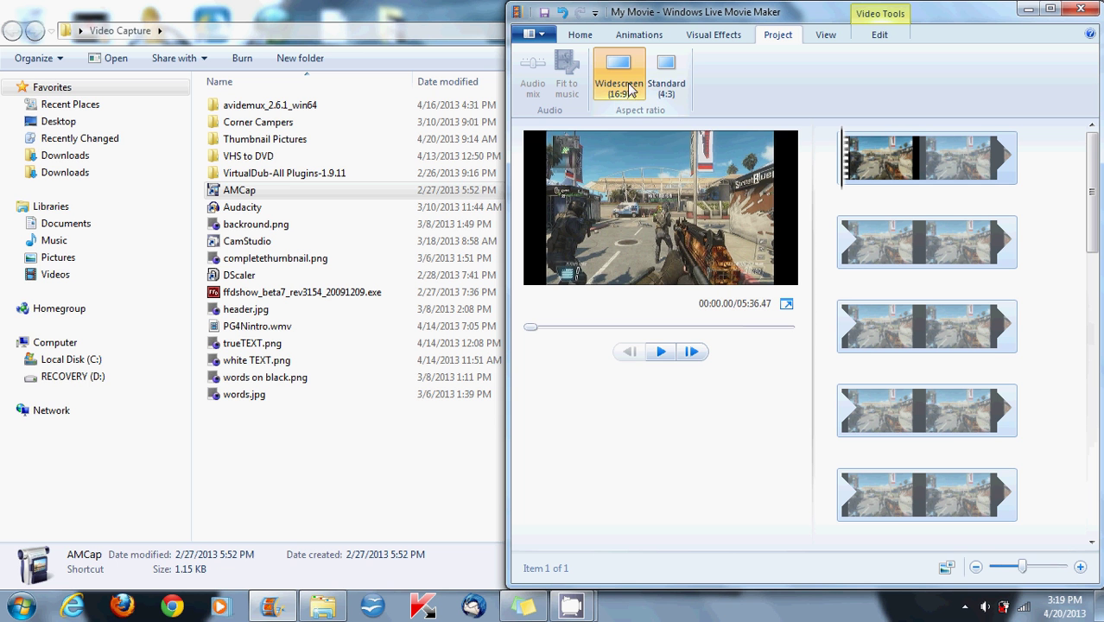
pyautogui.click(677, 80)
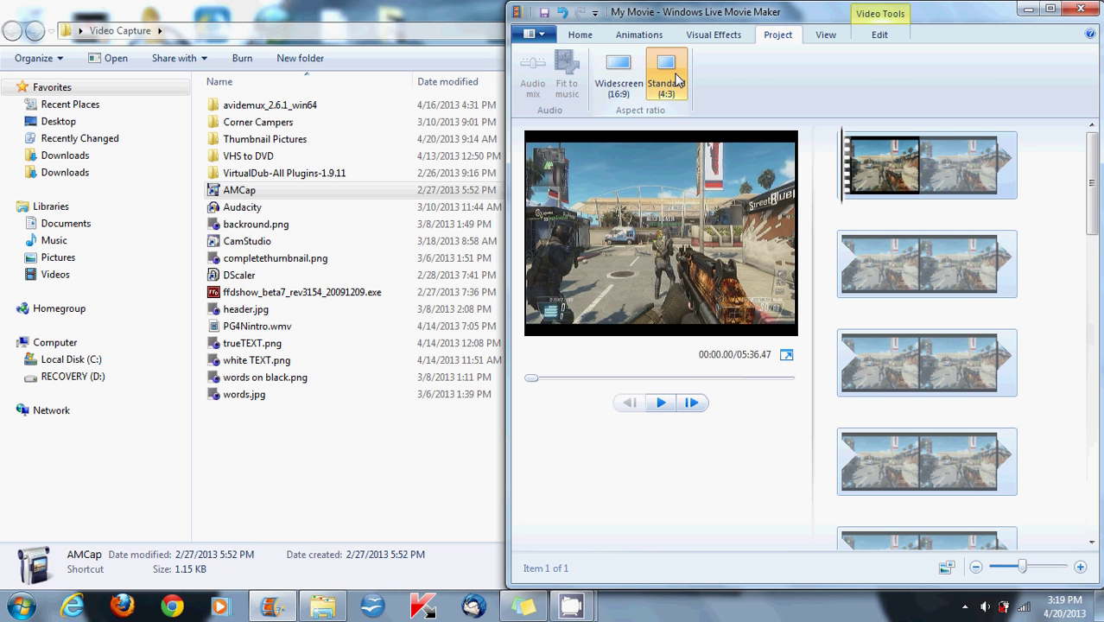
# Review the options for adding music and the movie saving presets, including the high-definition display setting.
pyautogui.click(580, 35)
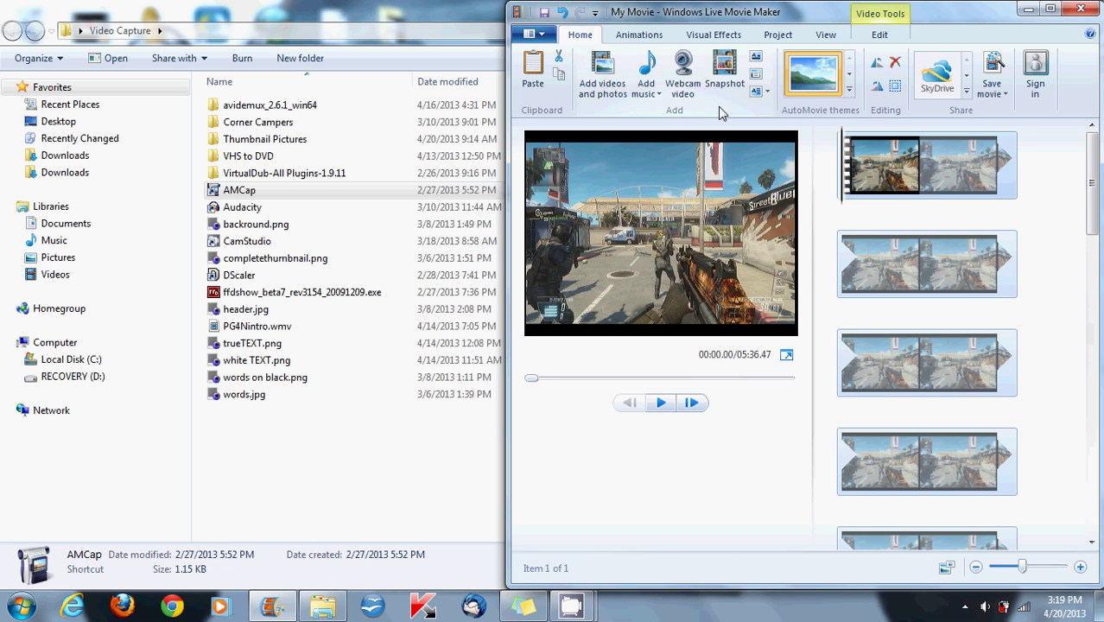
pyautogui.click(646, 90)
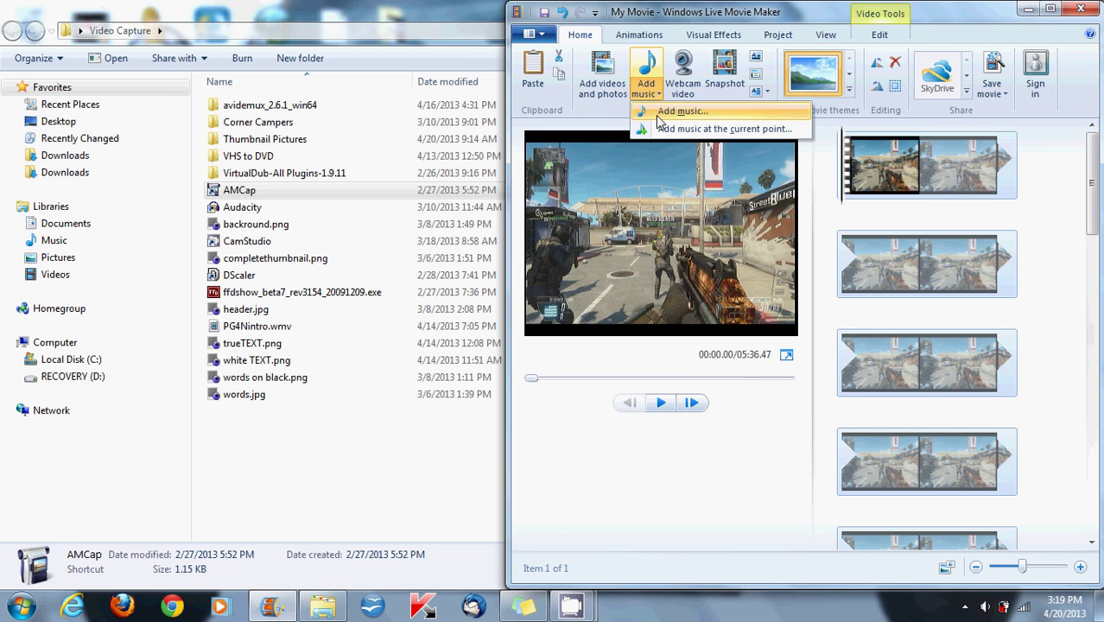
pyautogui.click(645, 17)
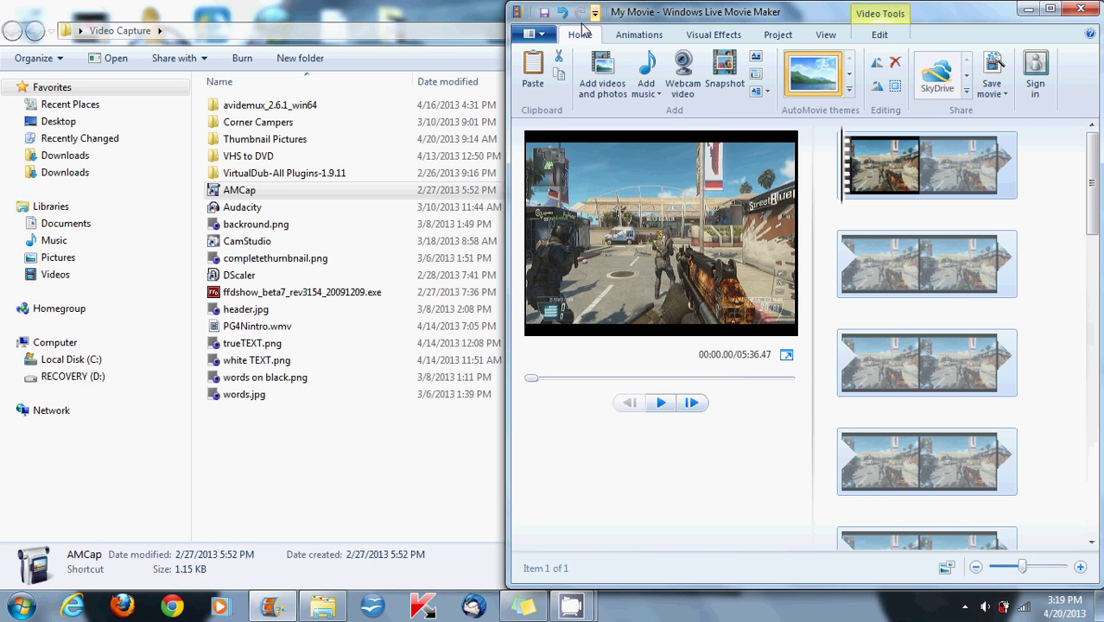
pyautogui.click(546, 39)
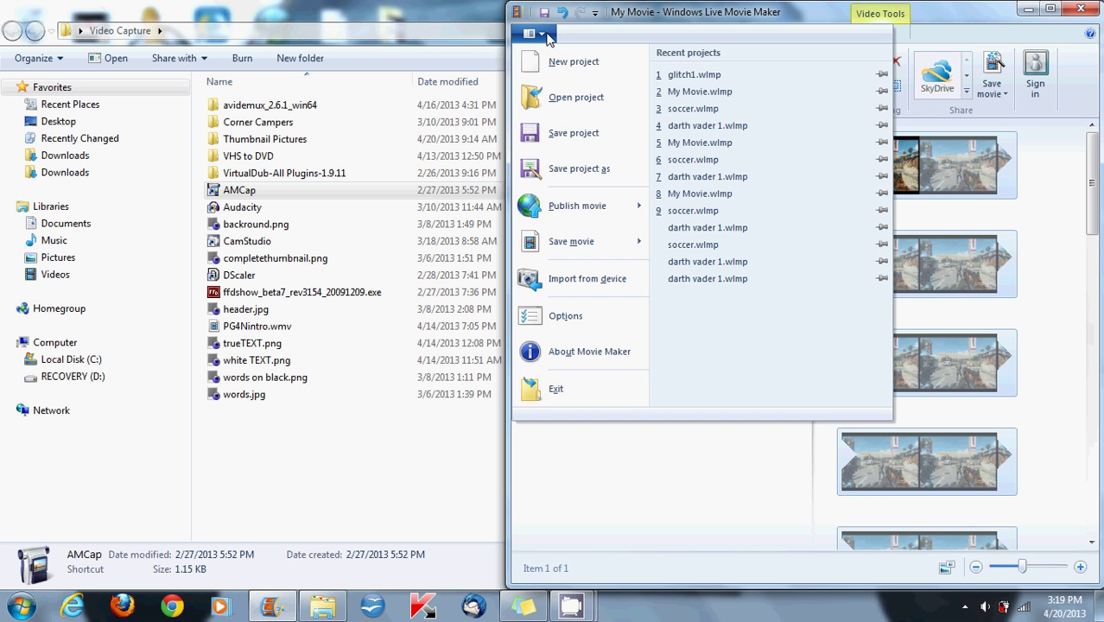
pyautogui.moveTo(572, 246)
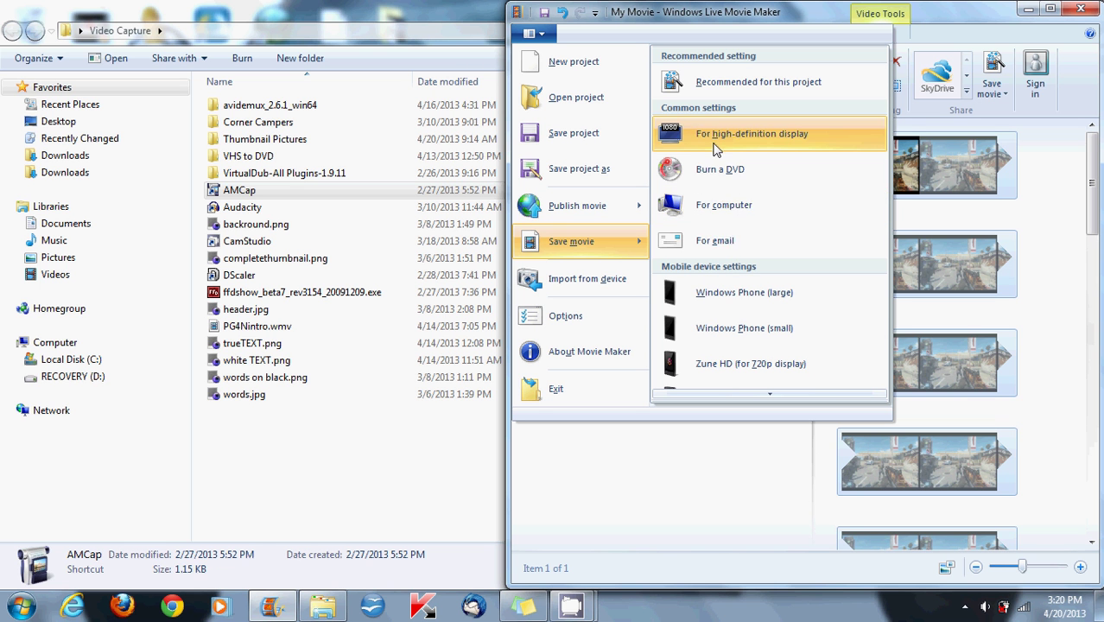
pyautogui.moveTo(709, 144)
pyautogui.click(773, 27)
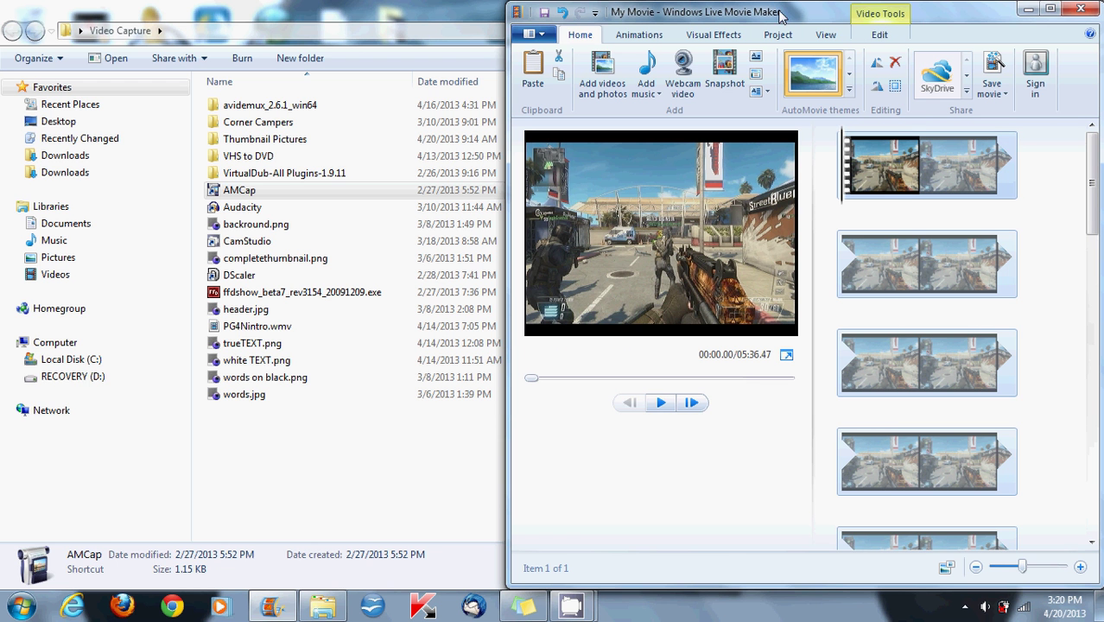
# Close Windows Live Movie Maker without saving and launch avidemux.exe from the avidemux_2.6.1_win64 folder.
pyautogui.click(1080, 10)
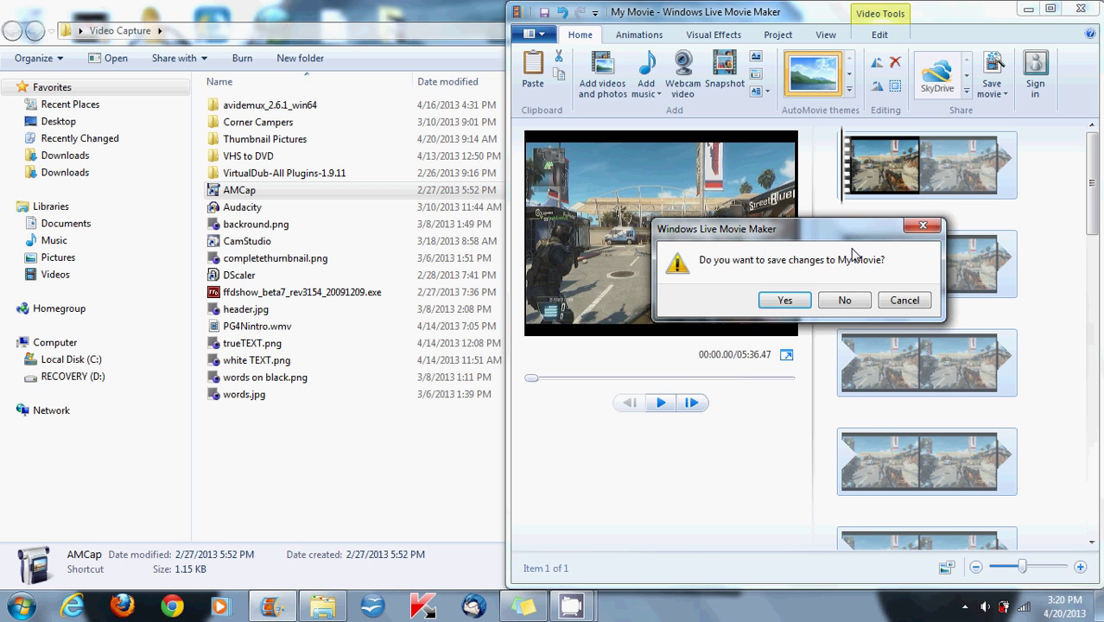
pyautogui.click(844, 301)
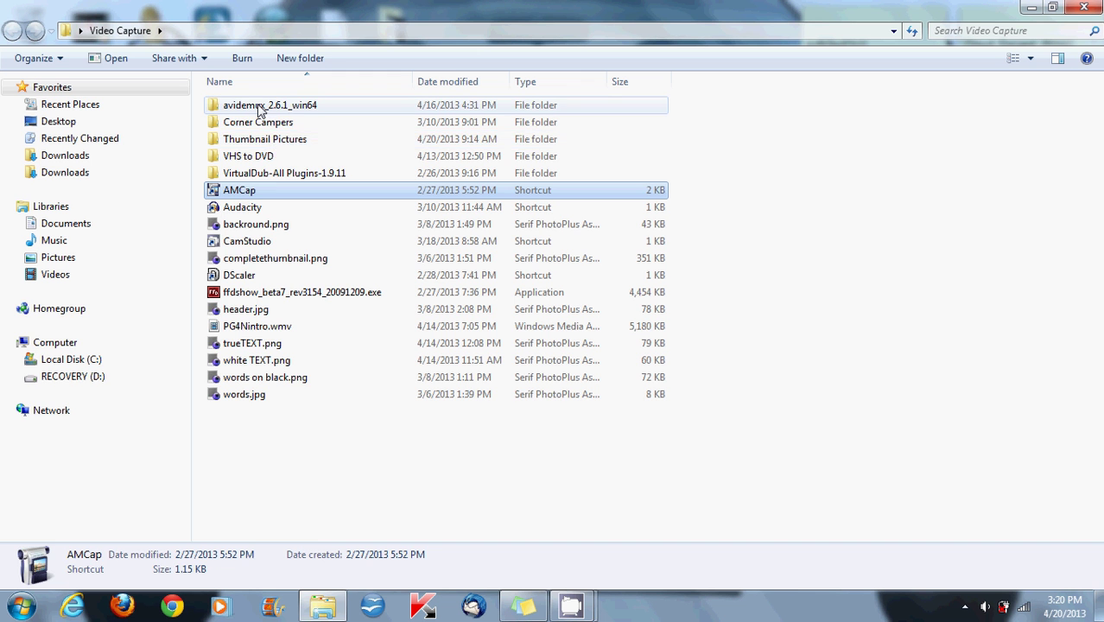
pyautogui.doubleClick(259, 107)
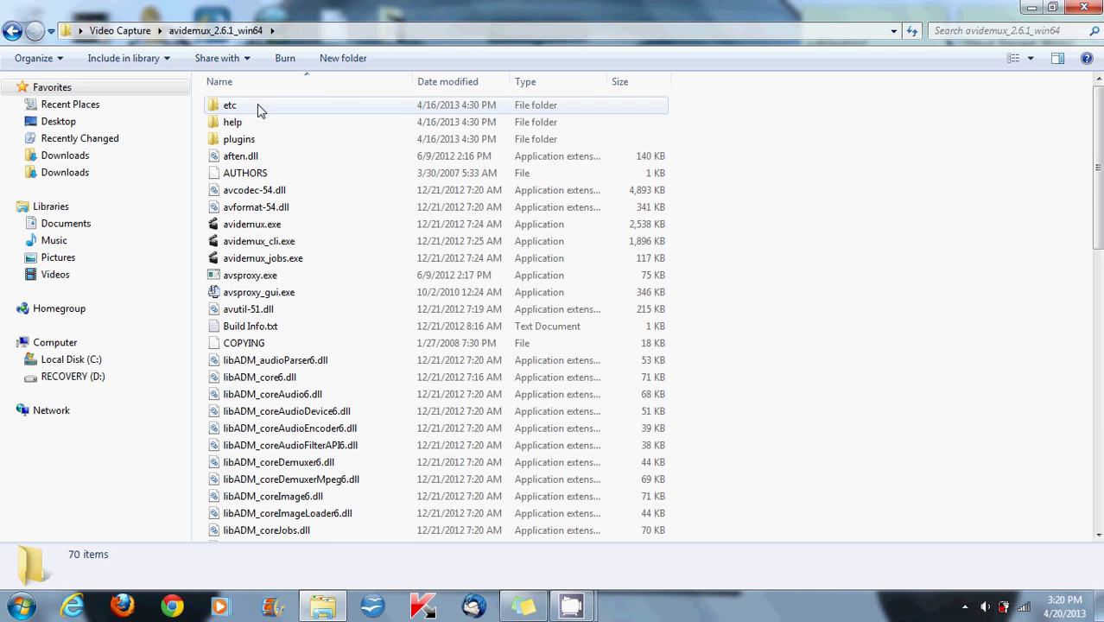
pyautogui.doubleClick(260, 225)
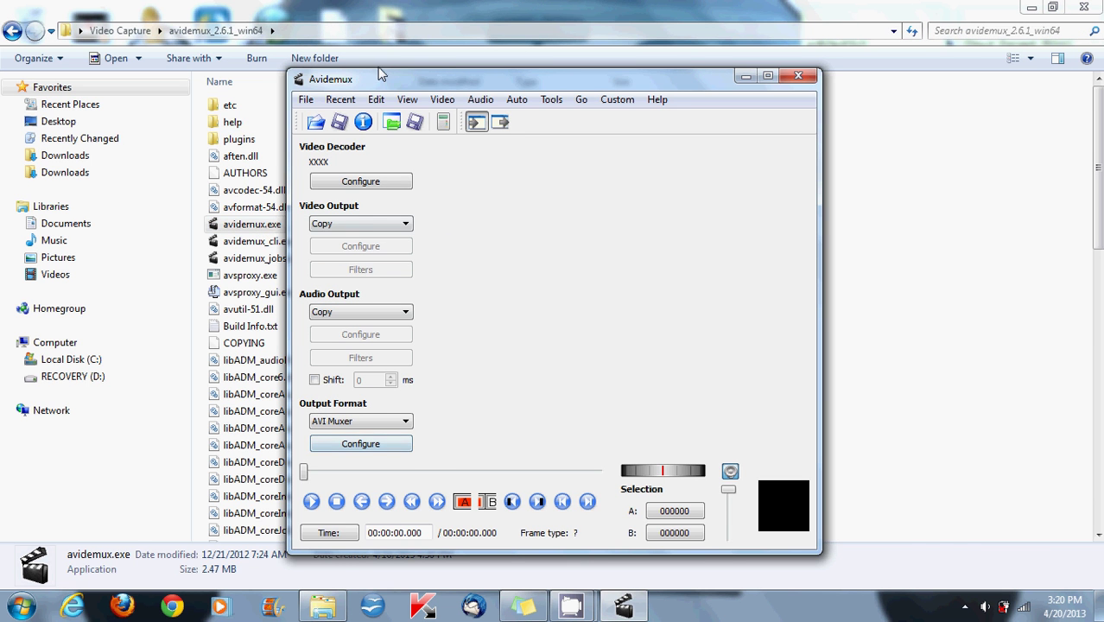
pyautogui.moveTo(381, 81); pyautogui.dragTo(525, 58)
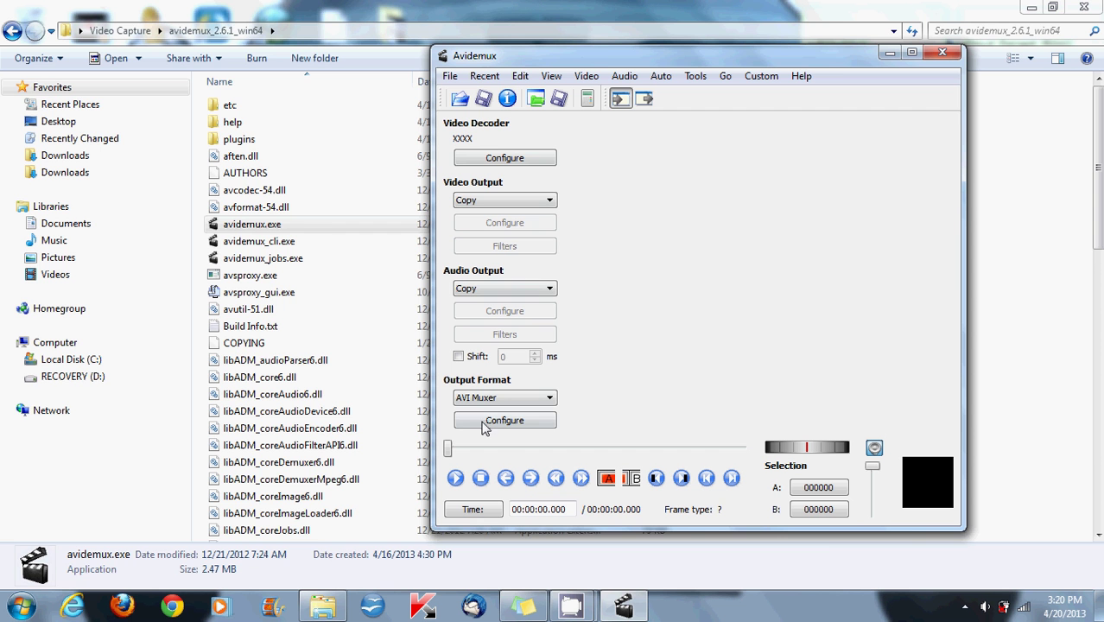
# Load the match video whose name ends in "17-4.wmv" from the Normal Matches folder into Avidemux, and bring Avidemux back to the front.
pyautogui.click(1029, 10)
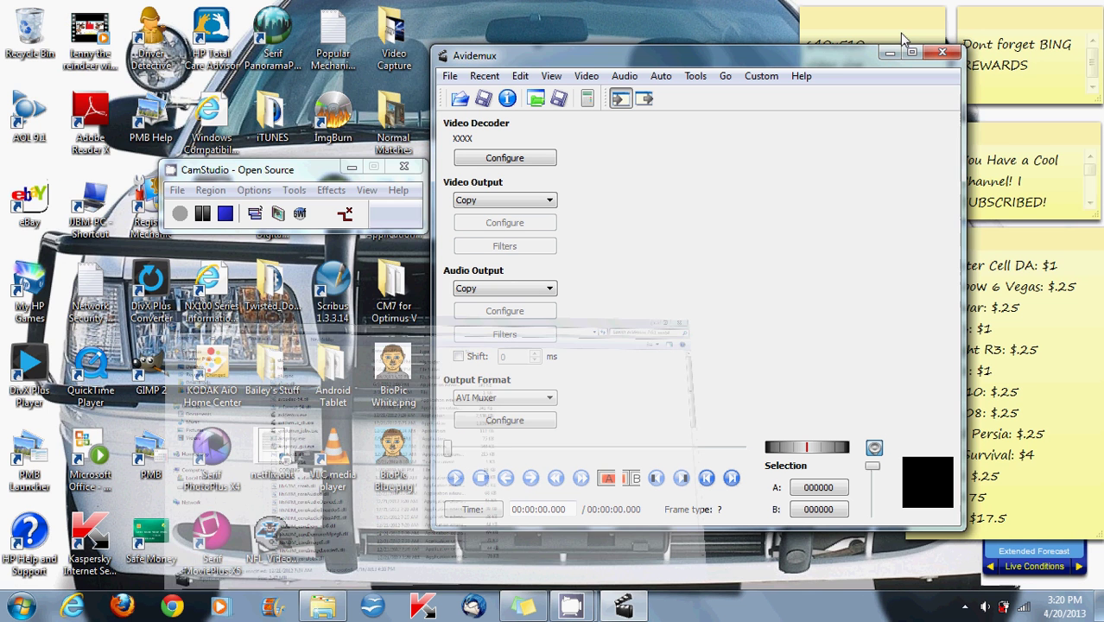
pyautogui.click(401, 141)
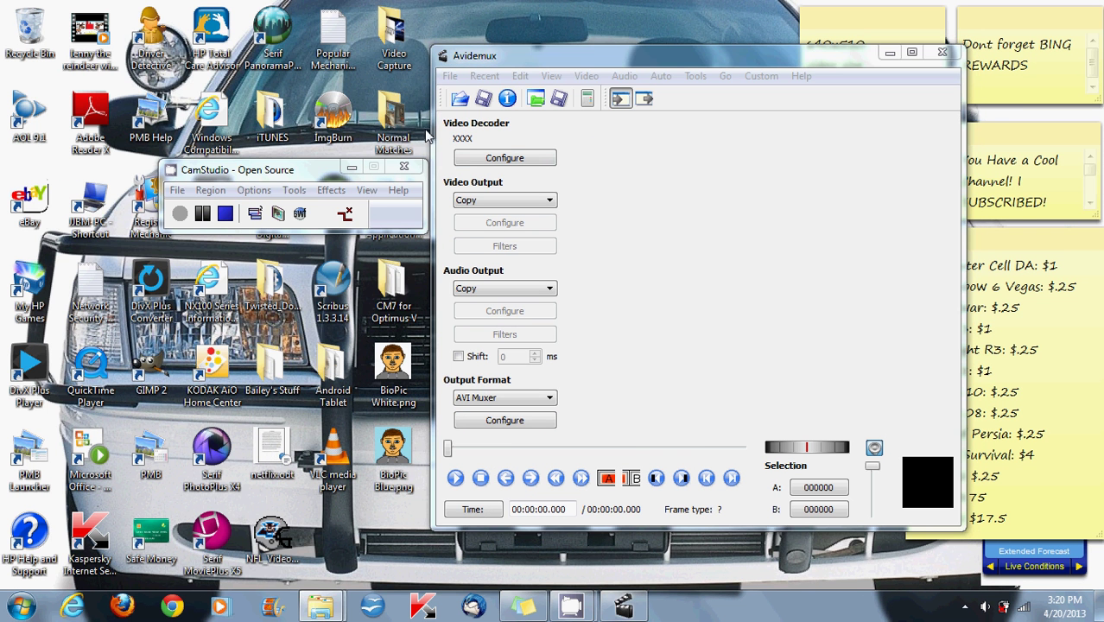
pyautogui.doubleClick(401, 141)
pyautogui.moveTo(471, 125); pyautogui.dragTo(680, 228)
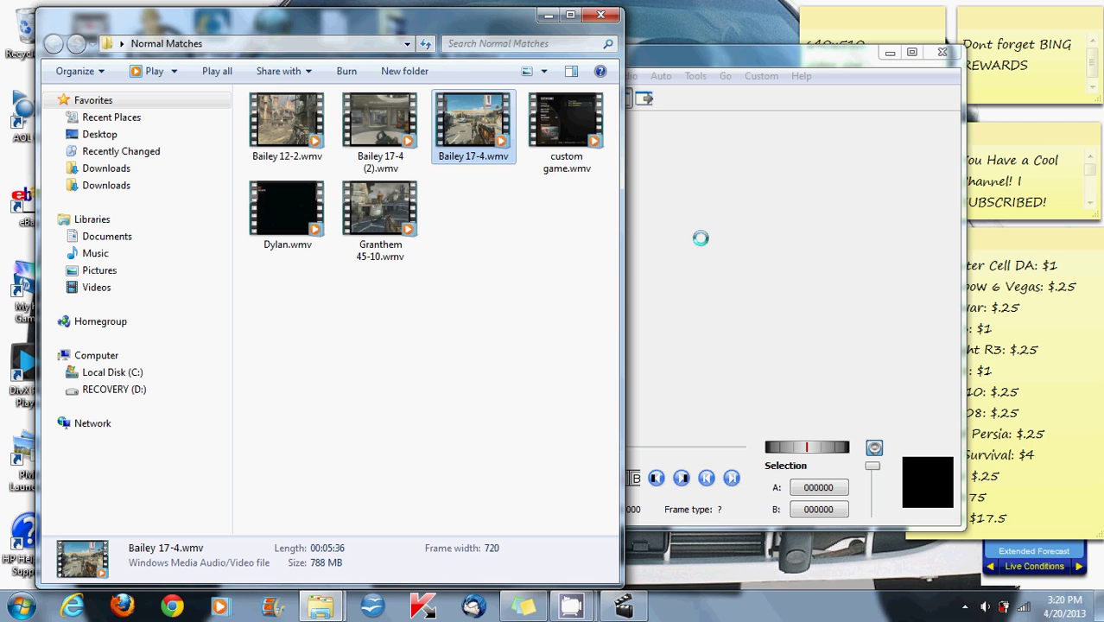
pyautogui.moveTo(311, 611)
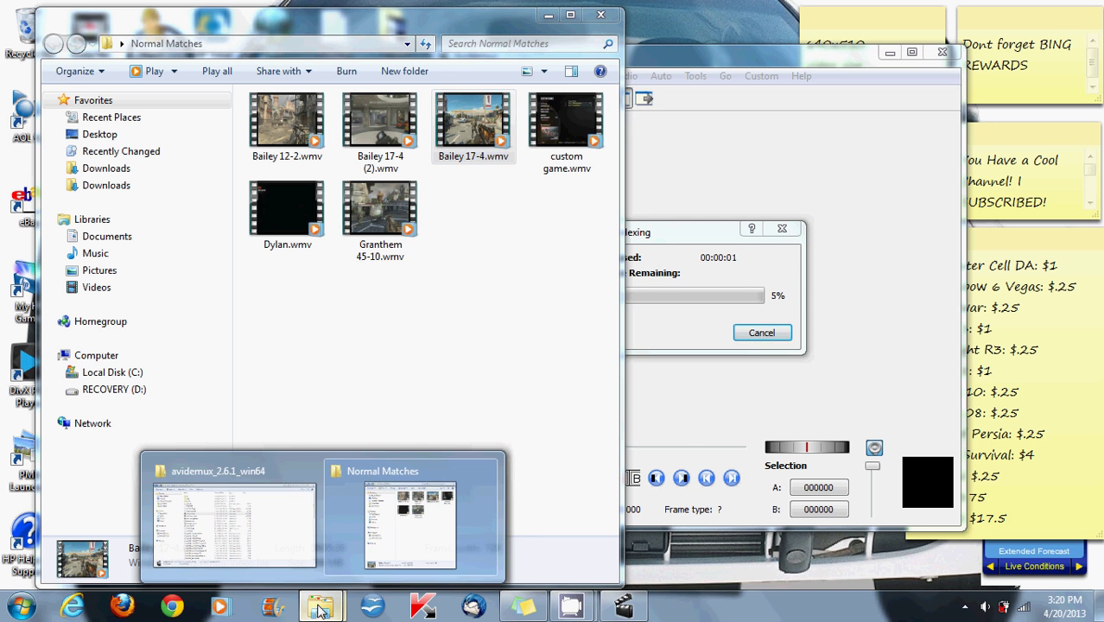
pyautogui.click(284, 526)
pyautogui.click(615, 601)
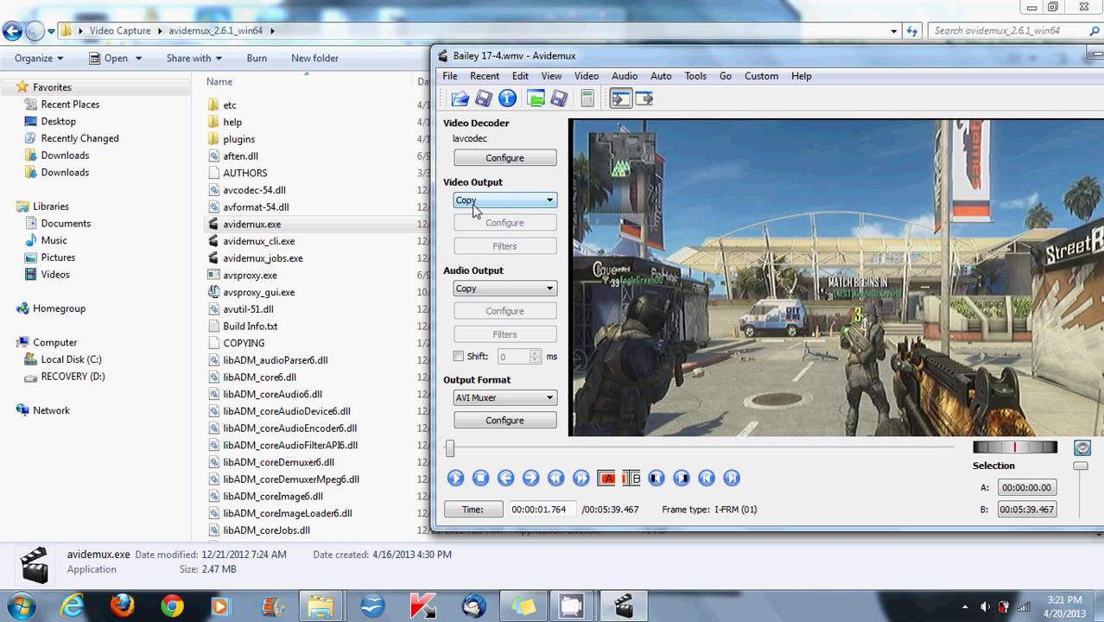
# Set the video output to Mpeg4 ASP (xvid4) and open its video filter manager.
pyautogui.click(474, 207)
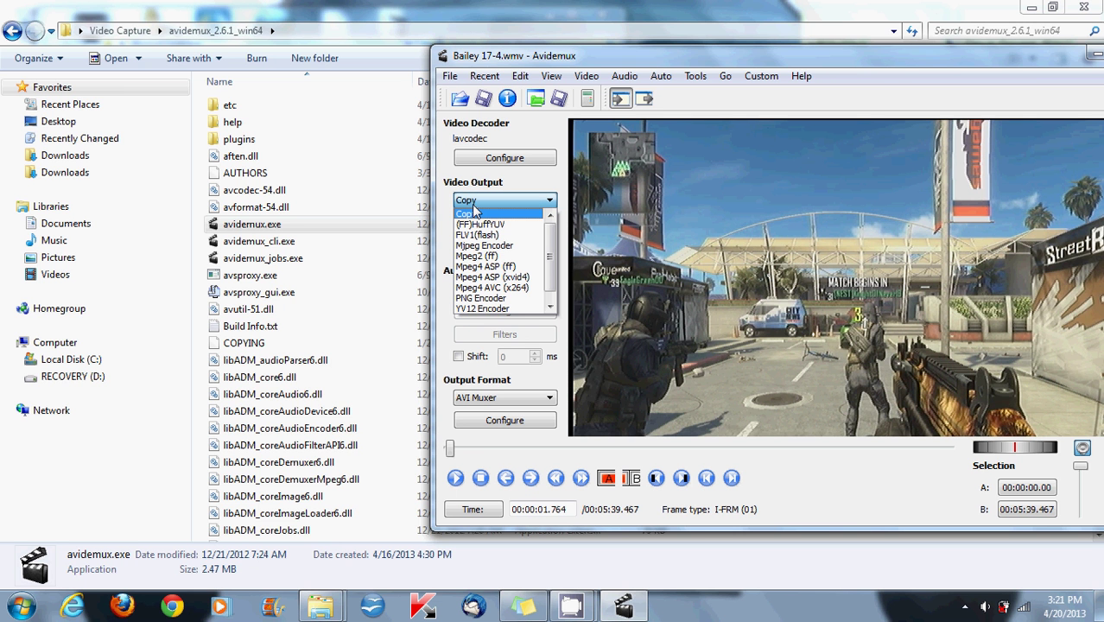
pyautogui.click(493, 277)
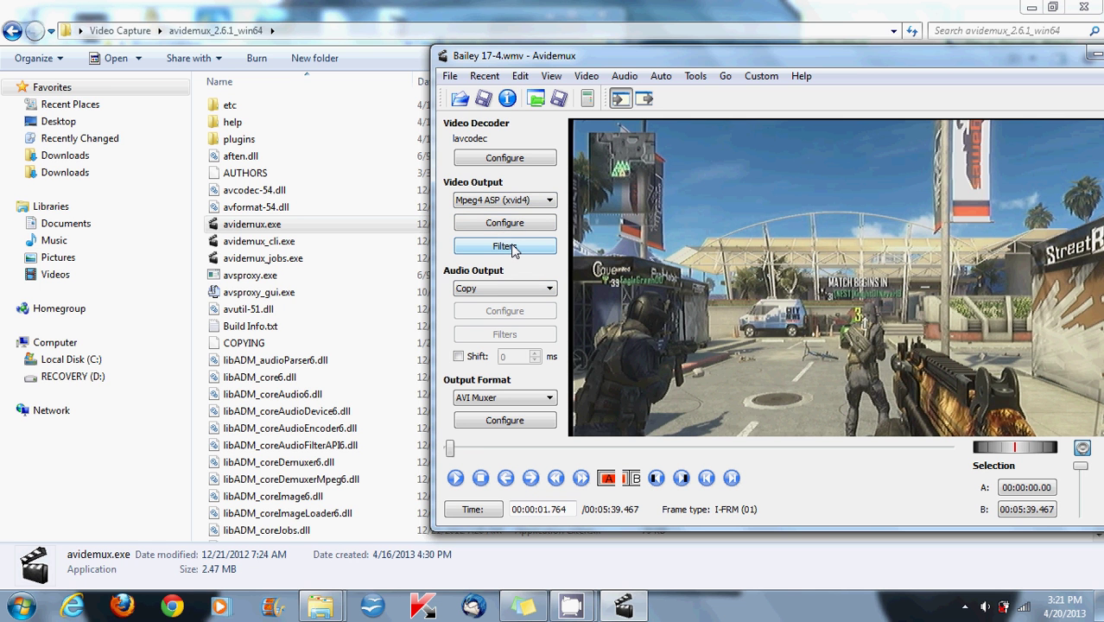
pyautogui.click(505, 248)
pyautogui.moveTo(544, 68); pyautogui.dragTo(371, 62)
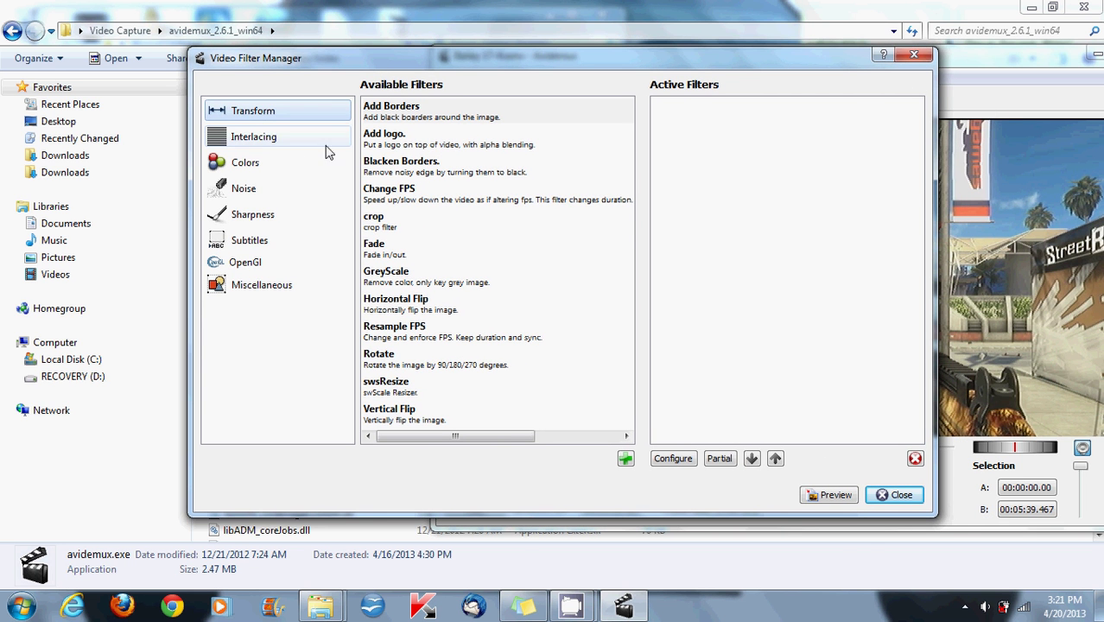
# Add a crop filter that trims 6 pixels from the video's left edge and 8 from its right edge.
pyautogui.doubleClick(382, 223)
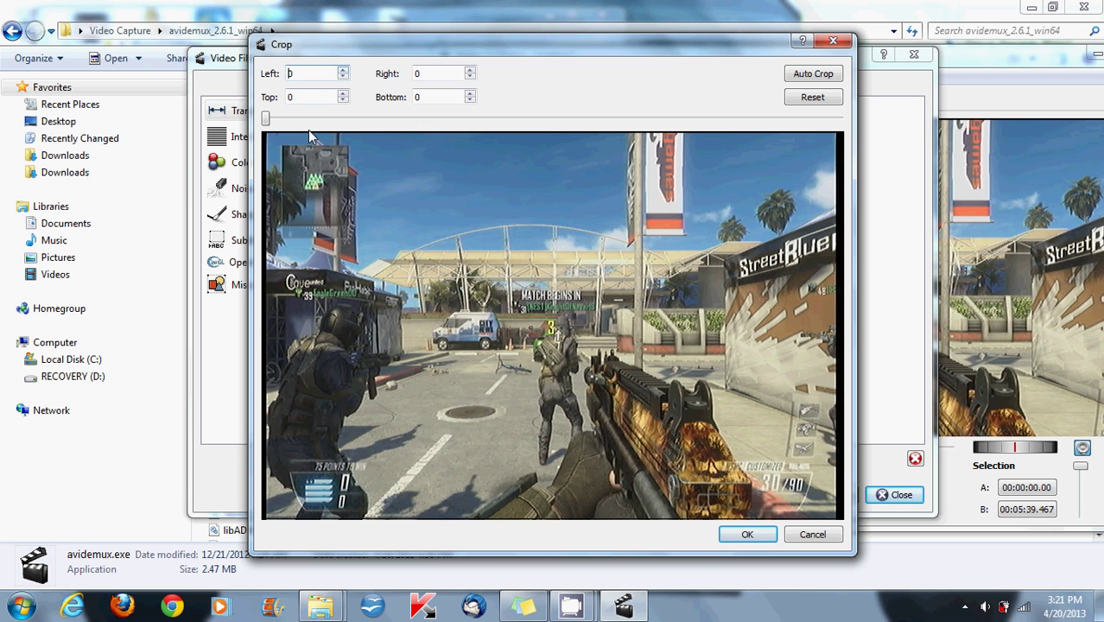
pyautogui.click(808, 73)
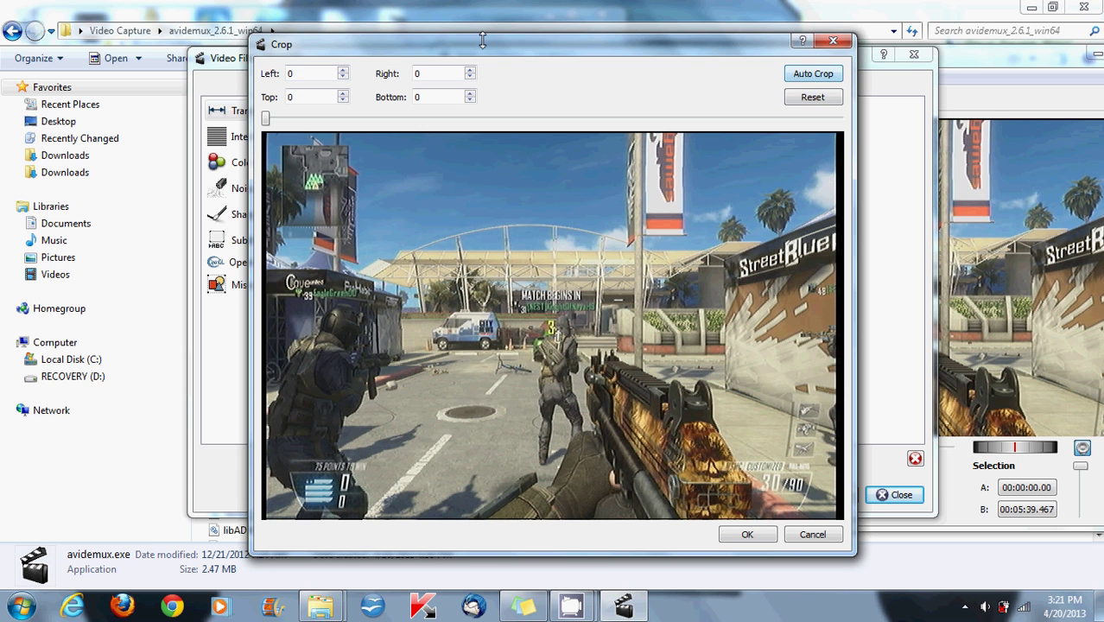
pyautogui.click(343, 70)
pyautogui.click(343, 70)
pyautogui.click(343, 70)
pyautogui.click(471, 70)
pyautogui.click(471, 70)
pyautogui.click(471, 70)
pyautogui.click(471, 72)
pyautogui.click(471, 72)
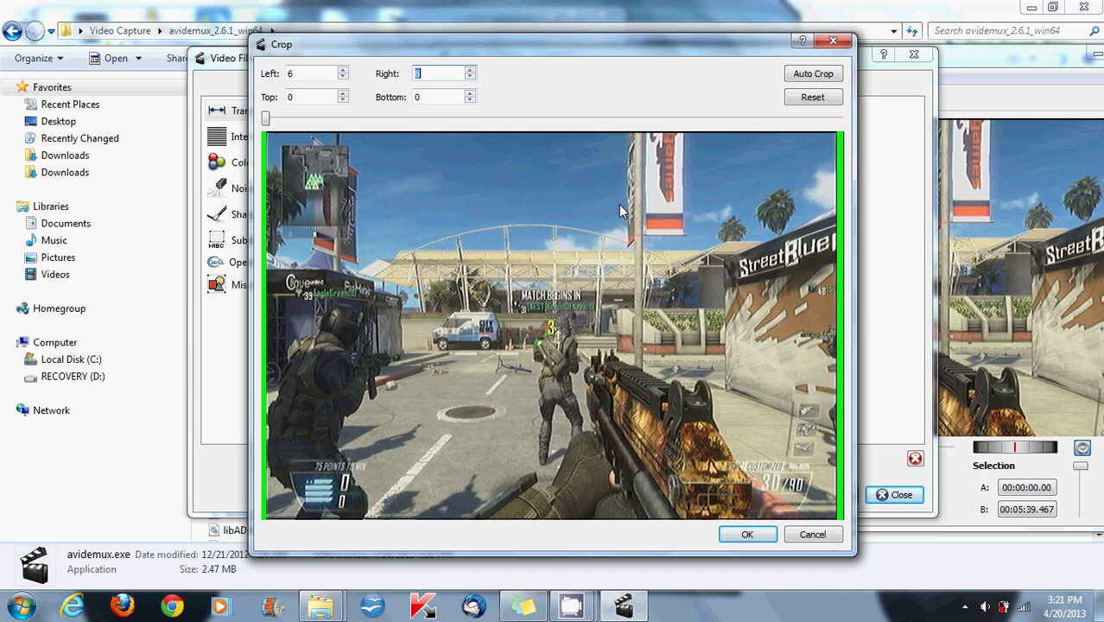
pyautogui.click(748, 536)
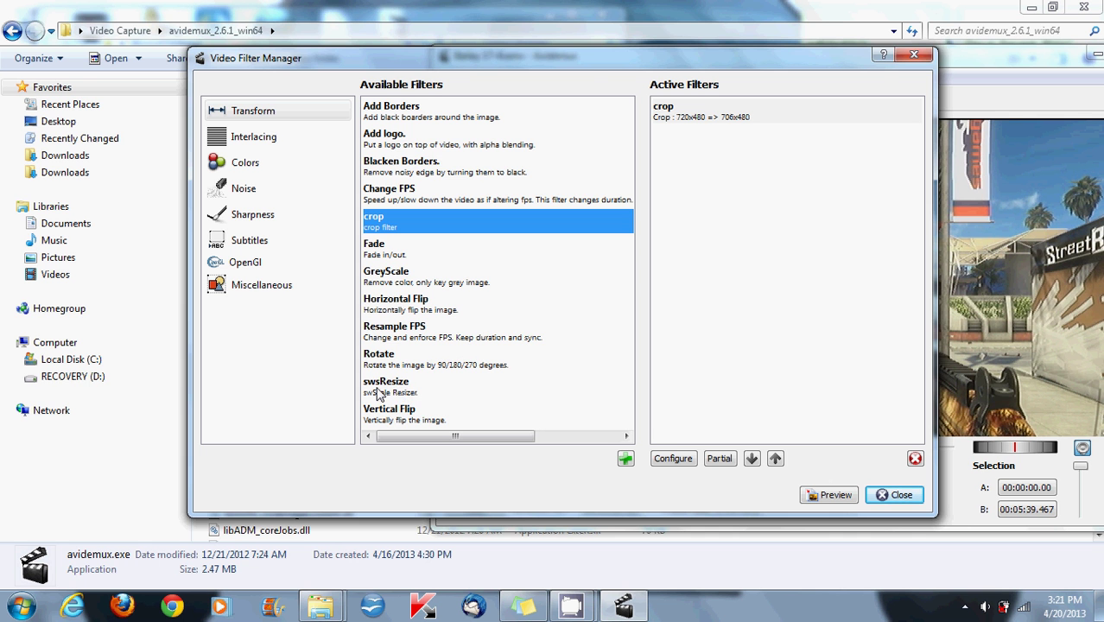
# Add a swsResize filter with the aspect ratio unlocked, a width of 1280 and a height of 720.
pyautogui.doubleClick(379, 389)
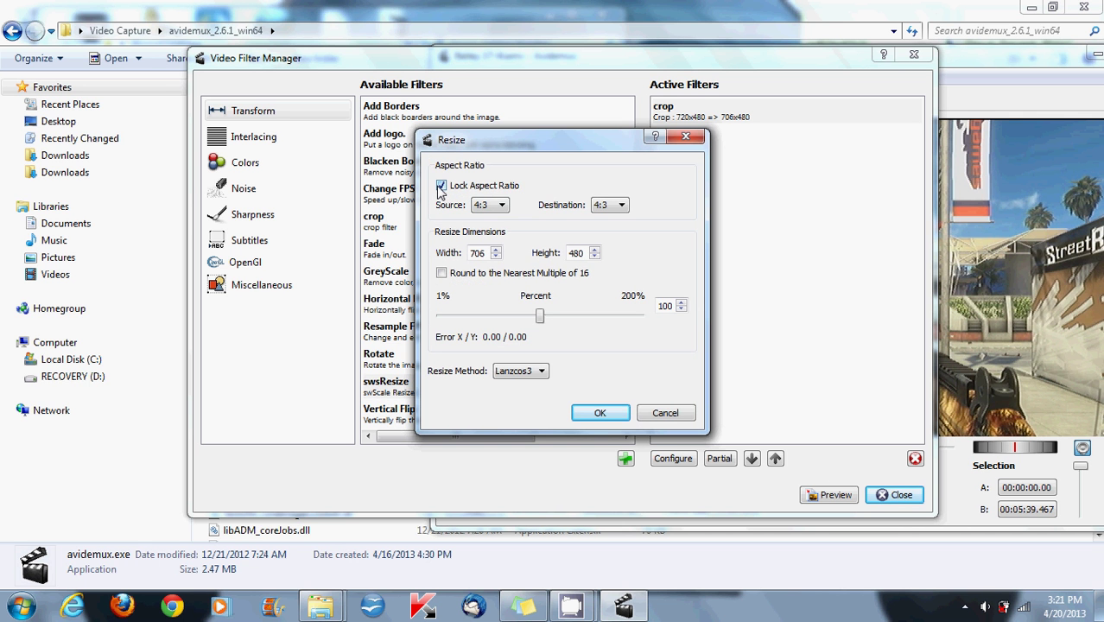
pyautogui.click(441, 187)
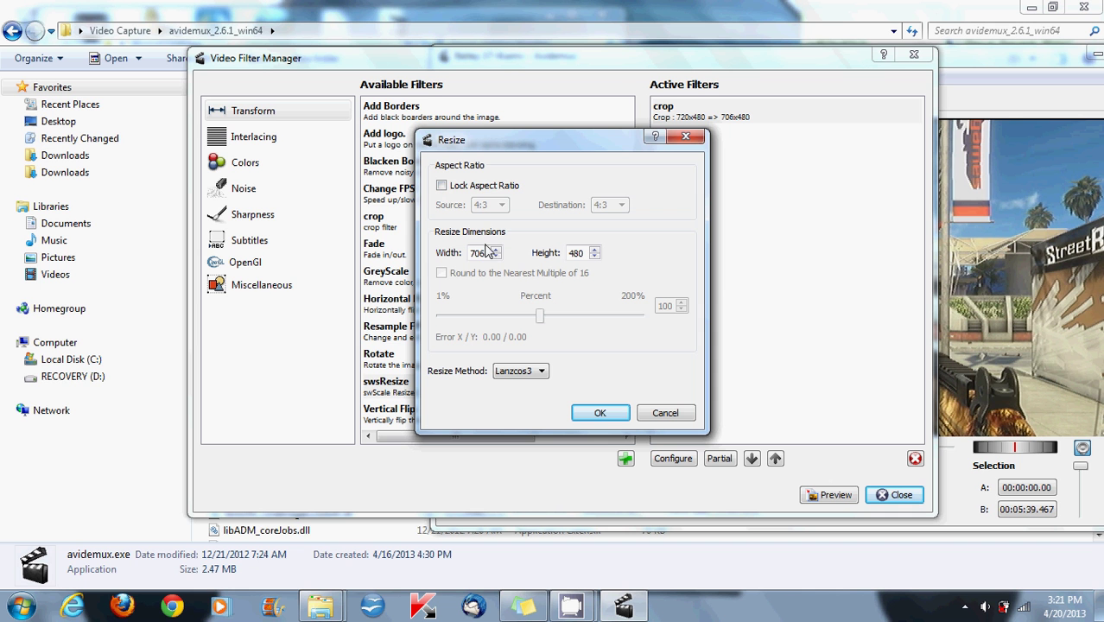
pyautogui.moveTo(489, 253); pyautogui.dragTo(450, 255)
pyautogui.write('1280')
pyautogui.moveTo(588, 253); pyautogui.dragTo(566, 252)
pyautogui.write('720')
pyautogui.click(597, 413)
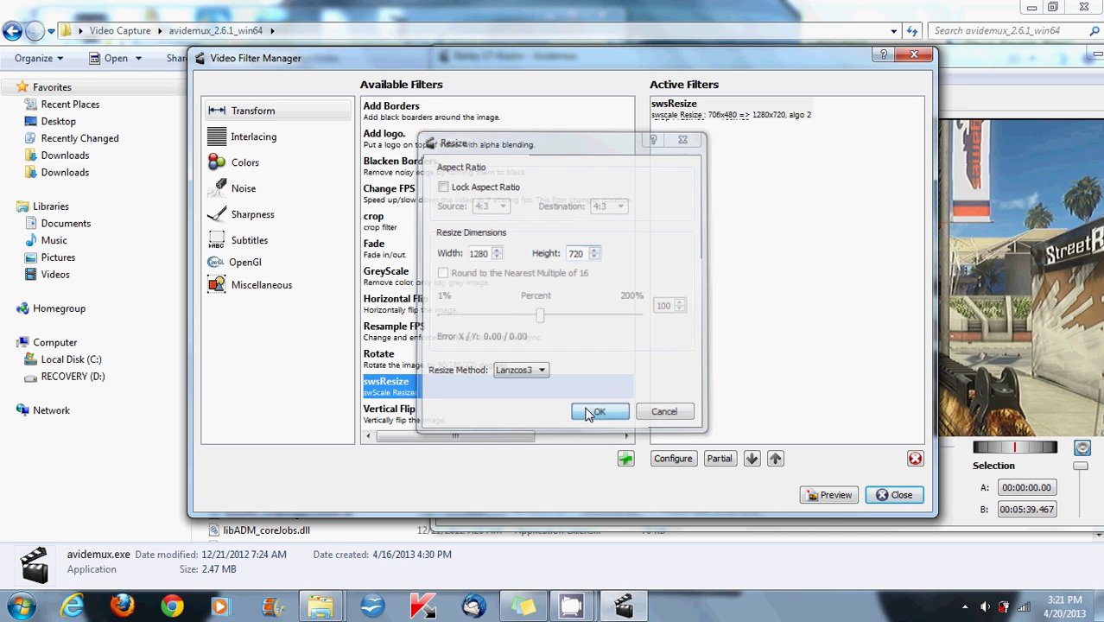
# Preview the cropped and resized video, recheck the active filter list and close the filter manager.
pyautogui.click(828, 495)
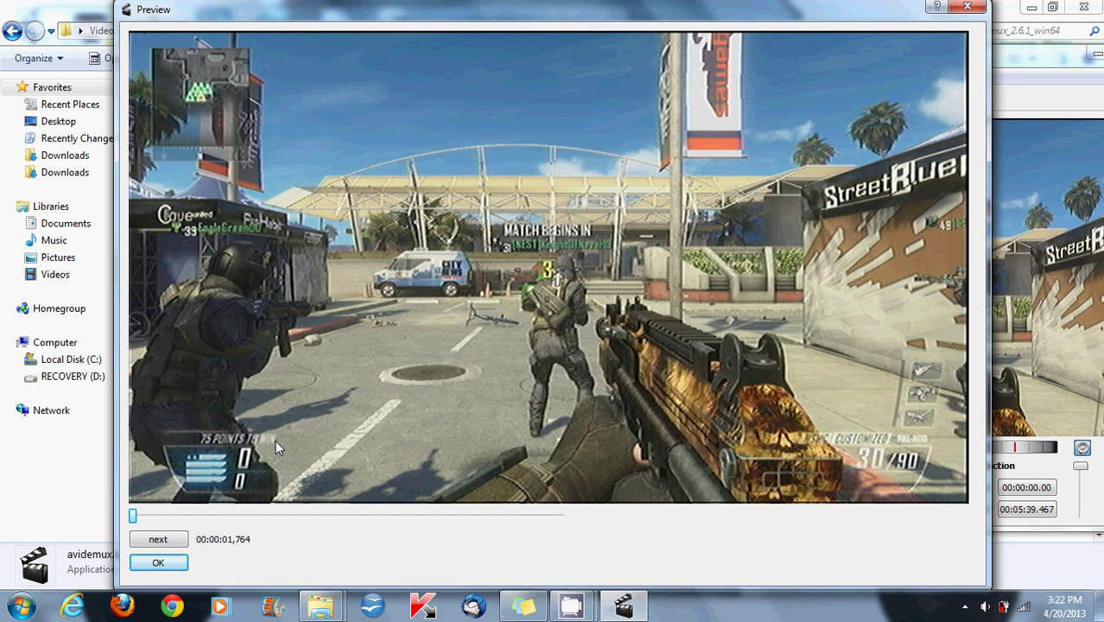
pyautogui.click(159, 563)
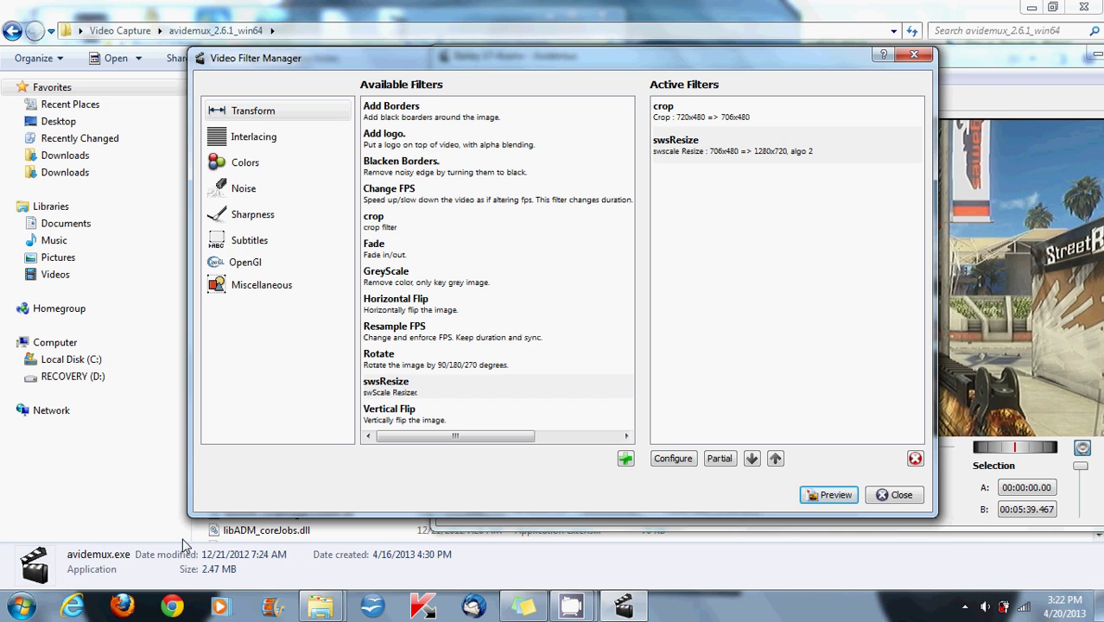
pyautogui.click(897, 496)
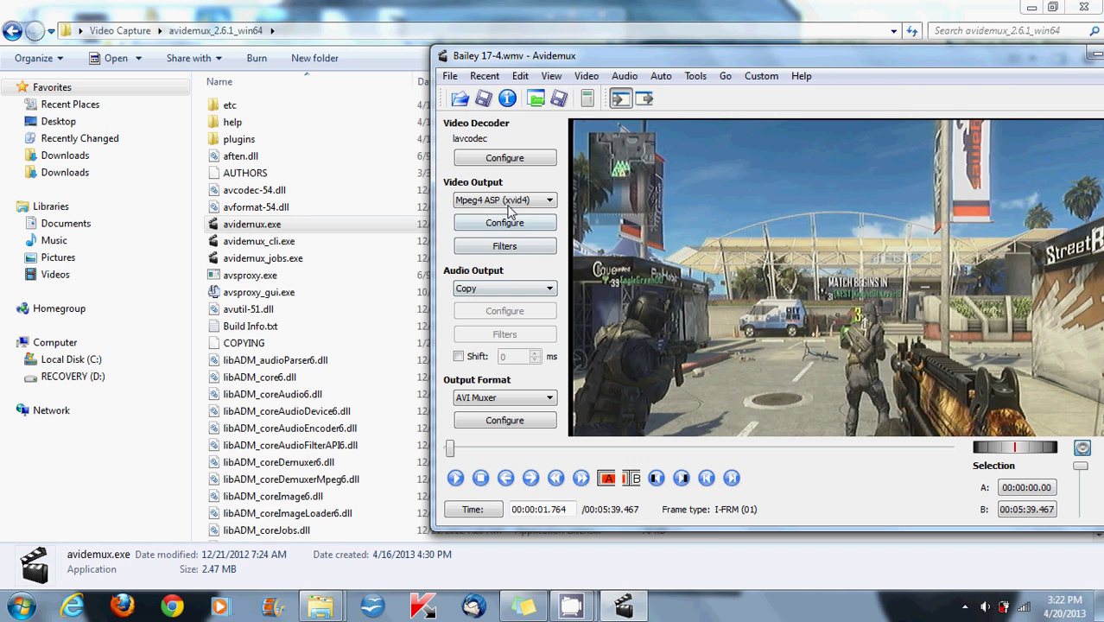
pyautogui.click(496, 248)
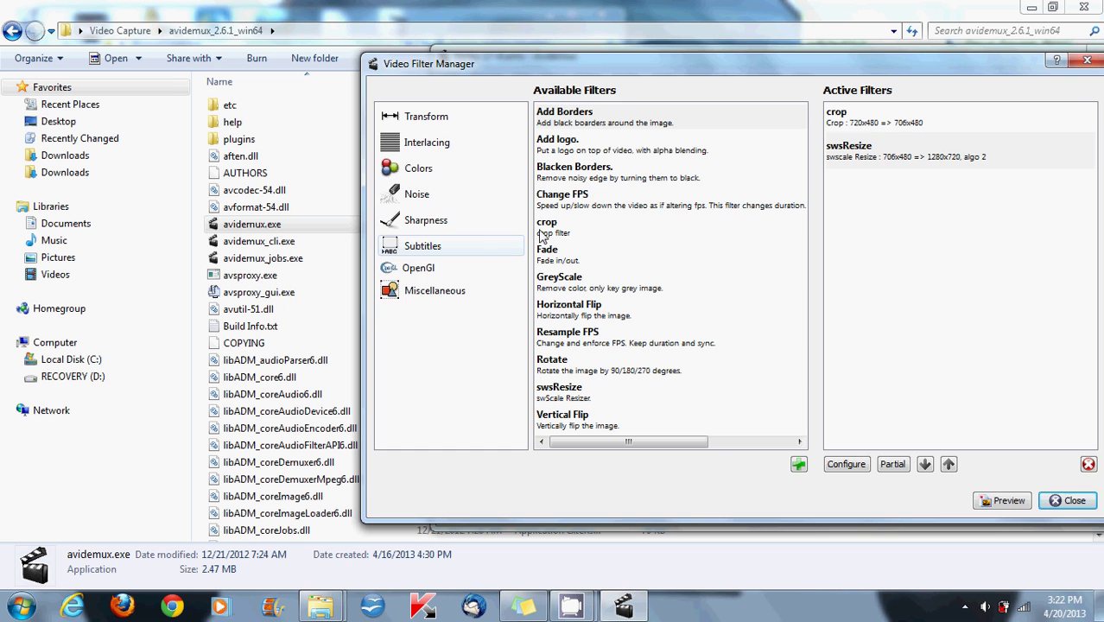
pyautogui.click(1089, 62)
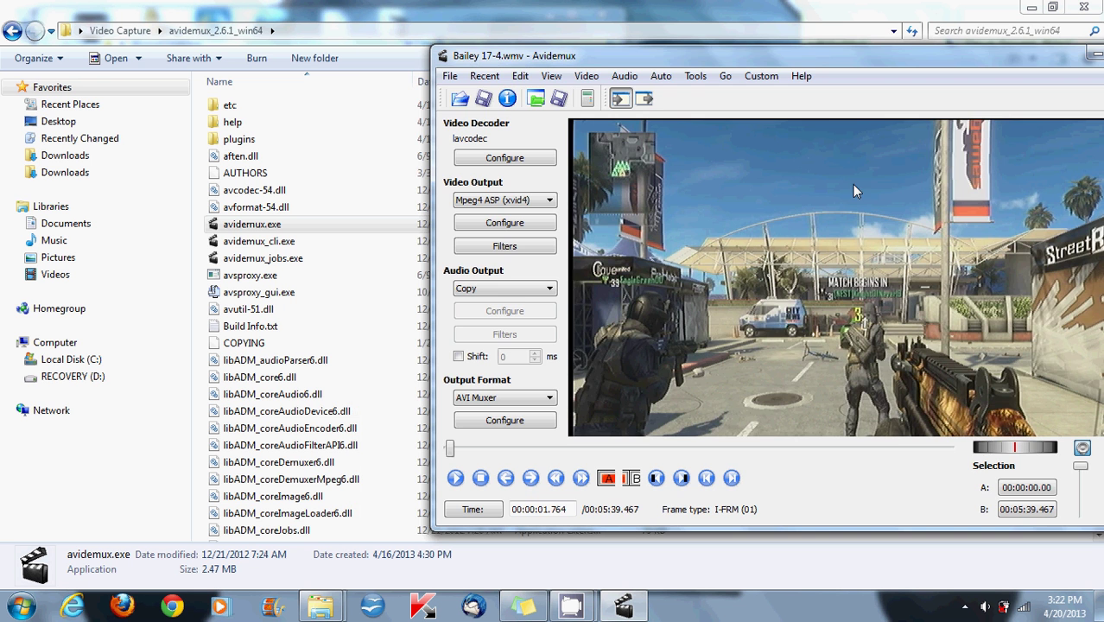
# Set the audio output to MP3 (lame) and accept the audio filters at their default settings.
pyautogui.click(506, 290)
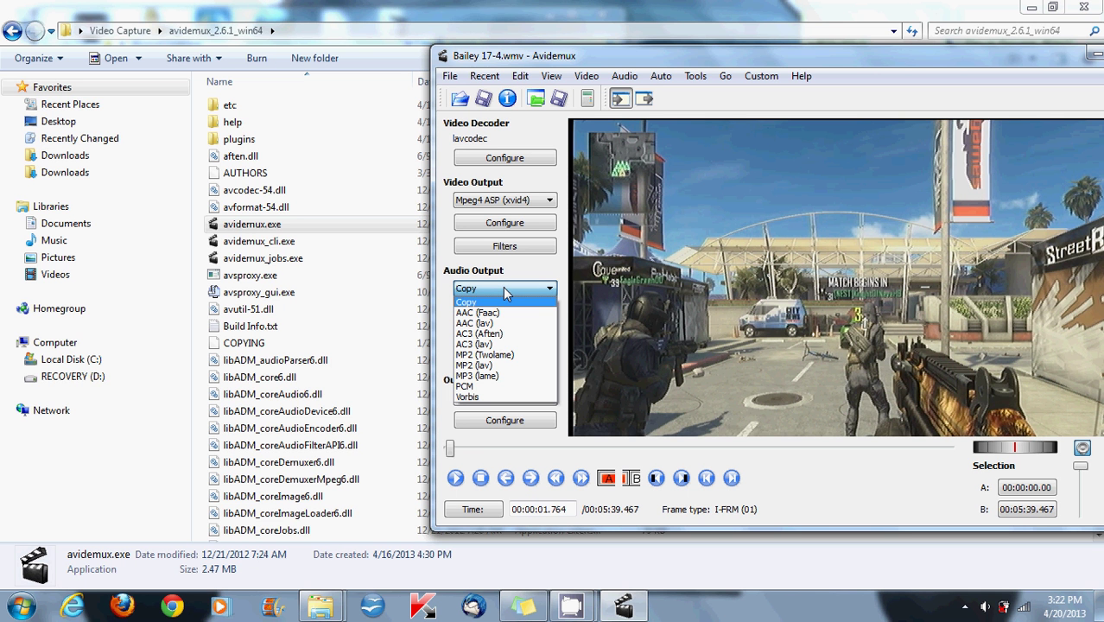
pyautogui.click(500, 376)
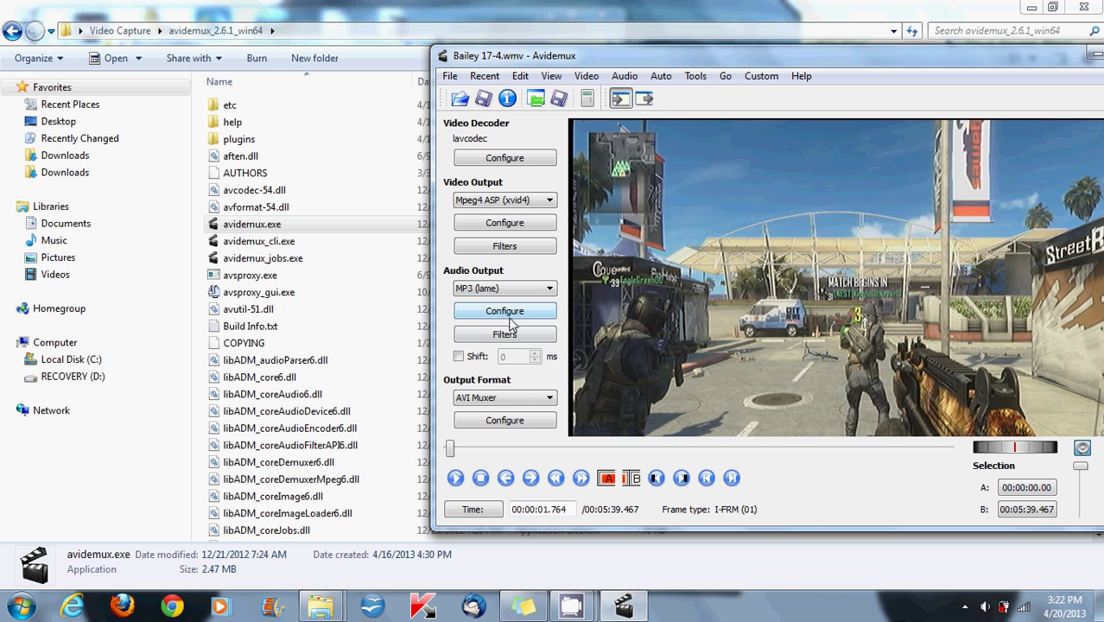
pyautogui.click(507, 337)
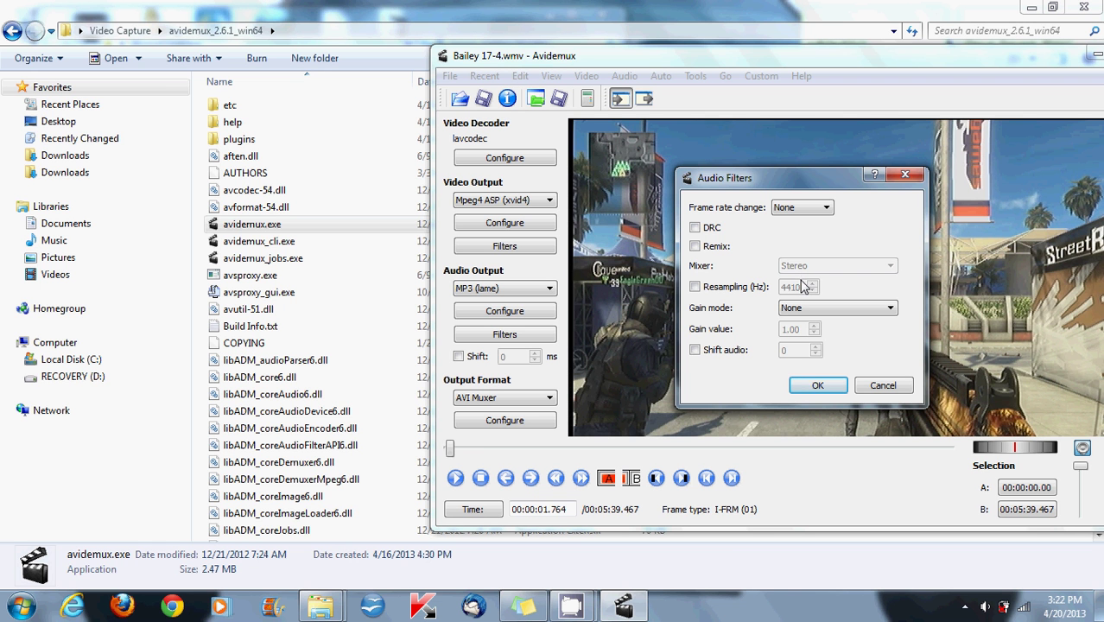
pyautogui.click(816, 386)
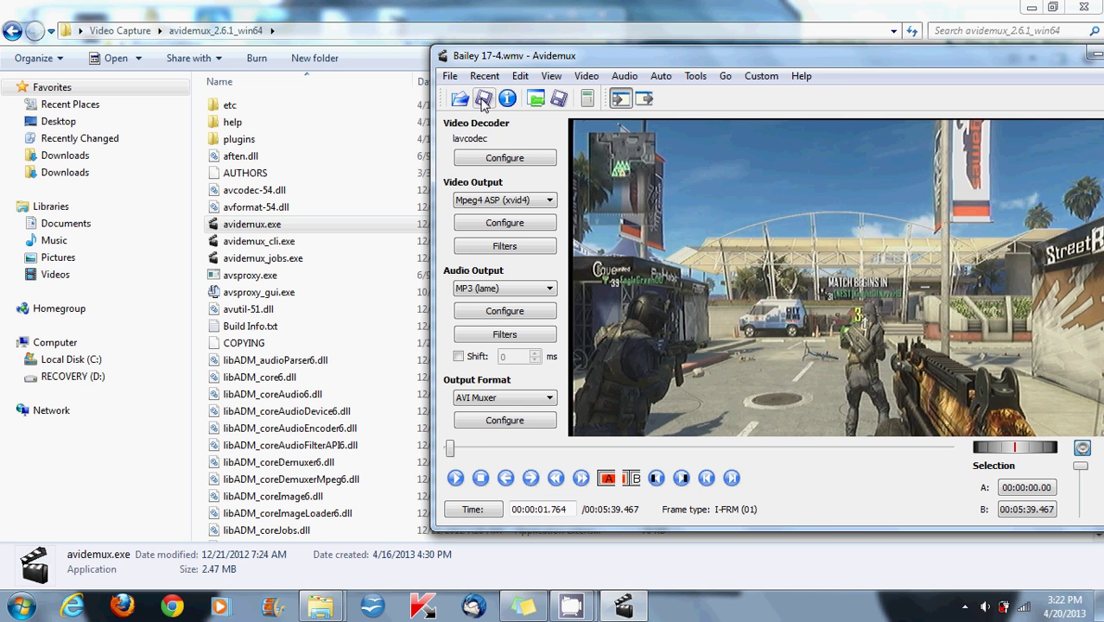